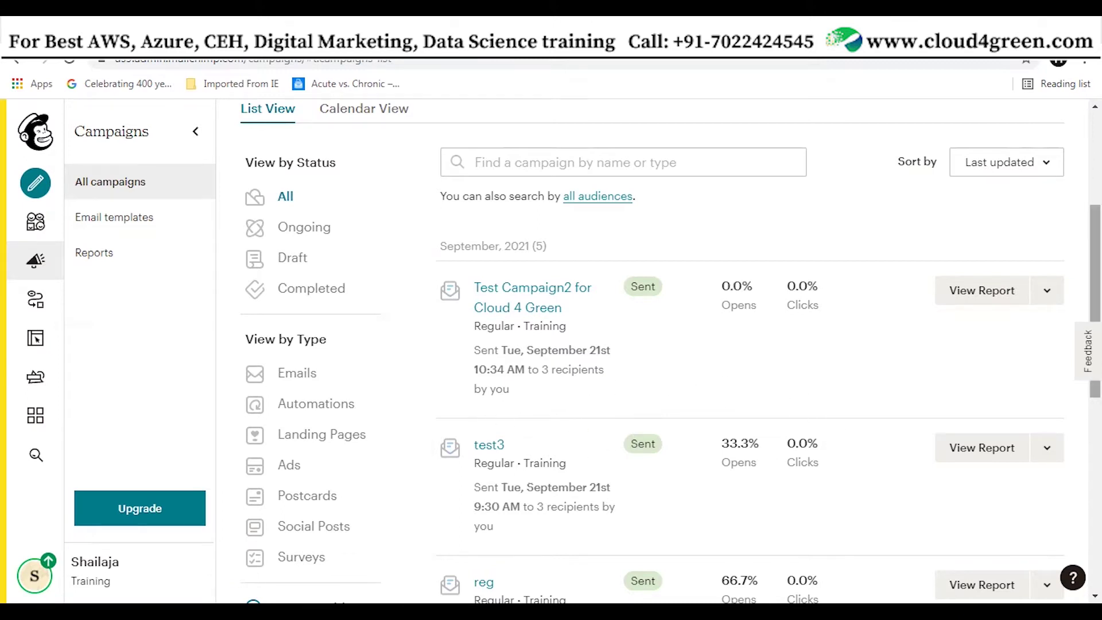
Scroll the All campaigns list to 'Test Campaign2 for Cloud 4 Green', sent to 3 recipients with 0.0% opens
scroll(699, 415, down, 10)
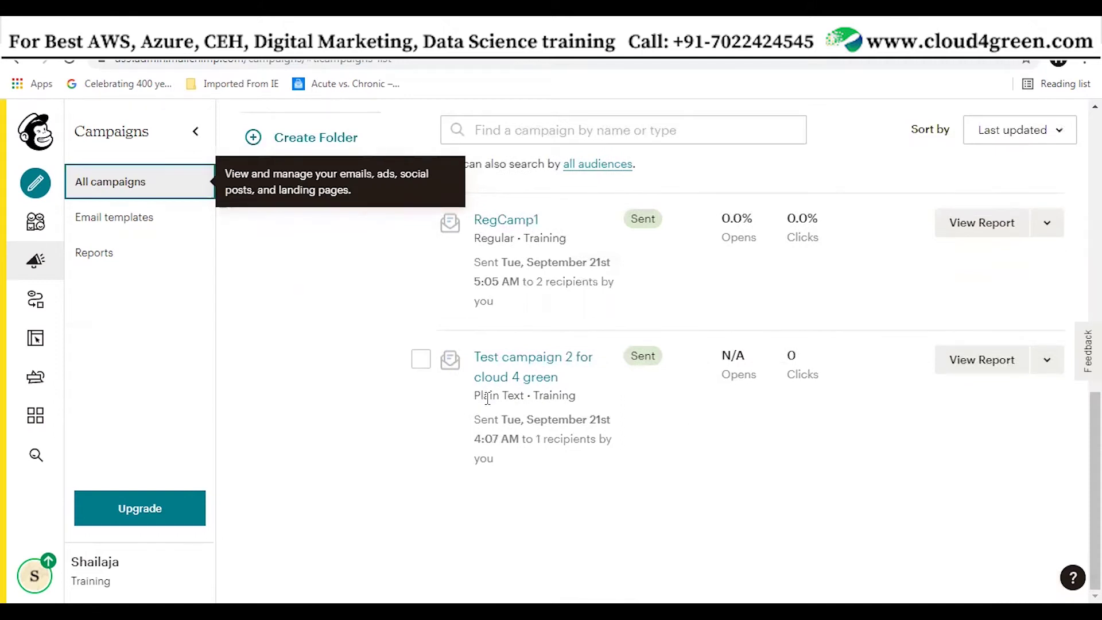
Highlight the plain-text campaign's type and date, then switch to the Training audience dashboard
drag(477, 396, 542, 421)
click(634, 452)
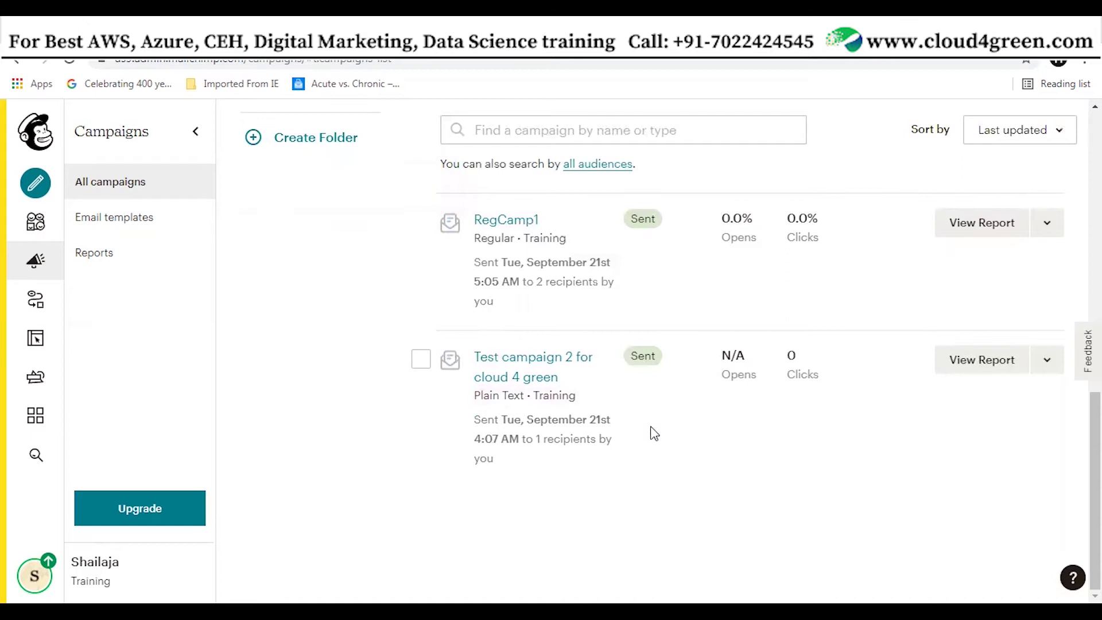
scroll(546, 359, up, 5)
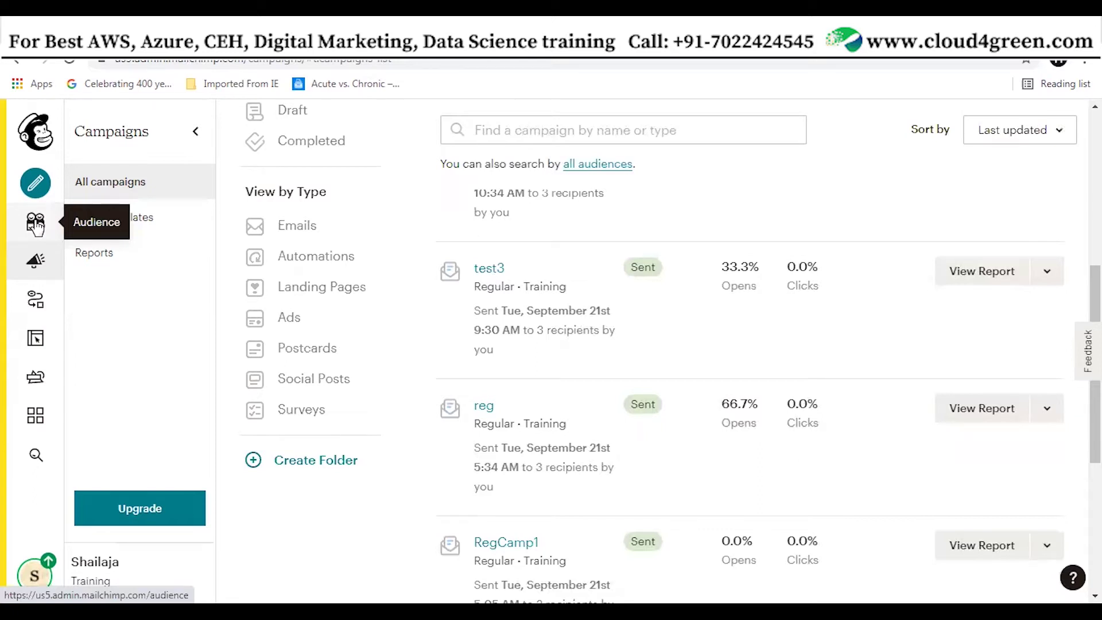
click(36, 225)
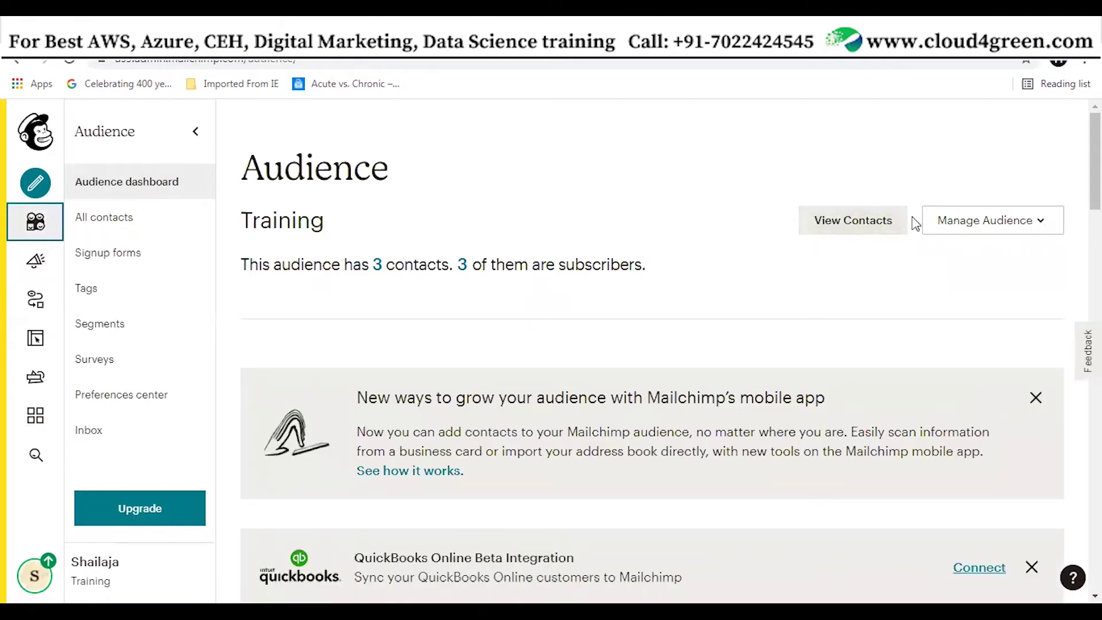
Choose Add a subscriber from the Manage Audience menu
click(1020, 227)
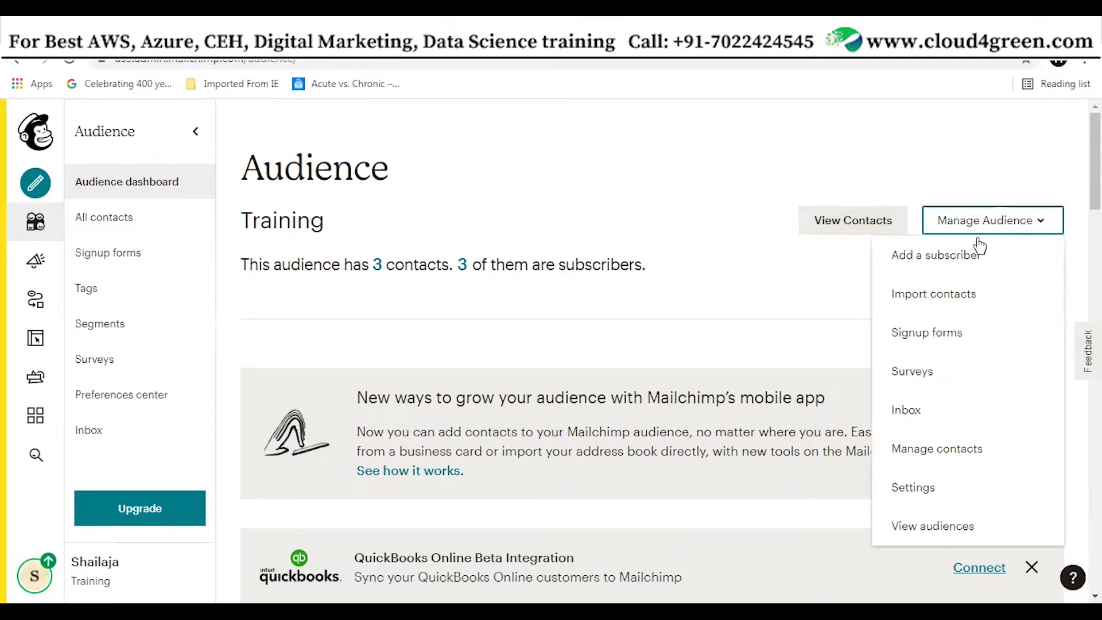
click(971, 255)
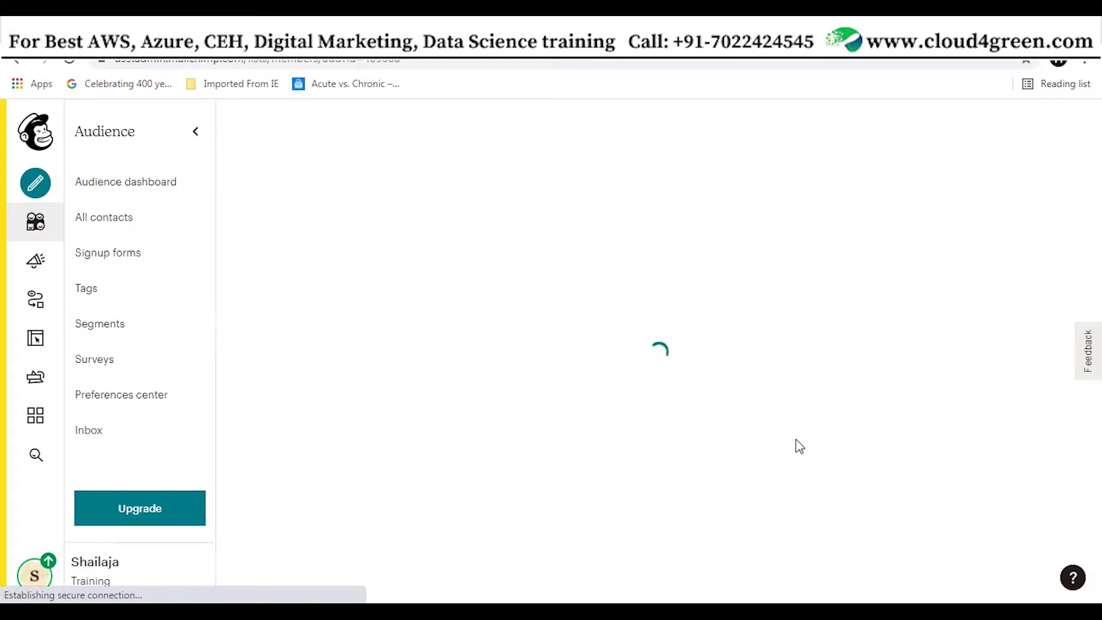
Enter the new subscriber's e-mail address by editing the name part of an autofill suggestion
scroll(749, 462, down, 4)
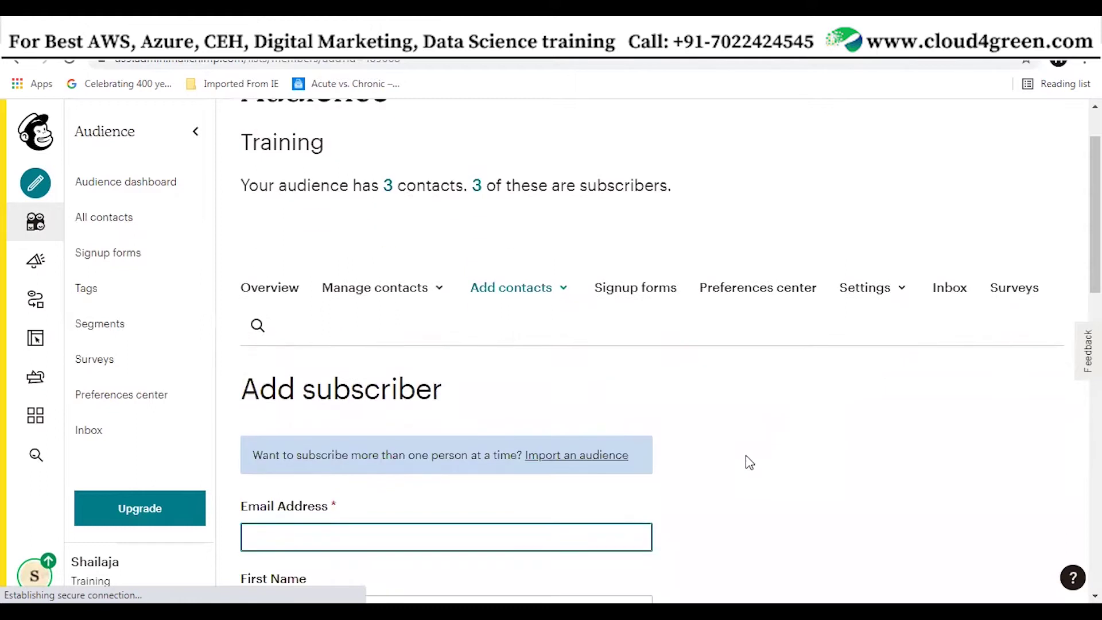
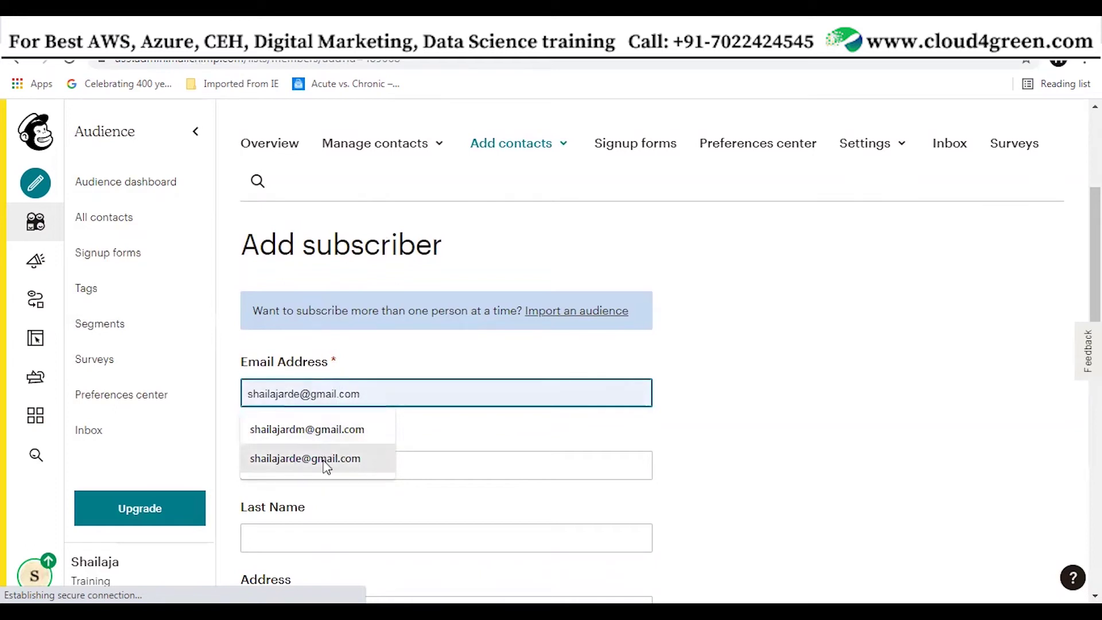
click(323, 460)
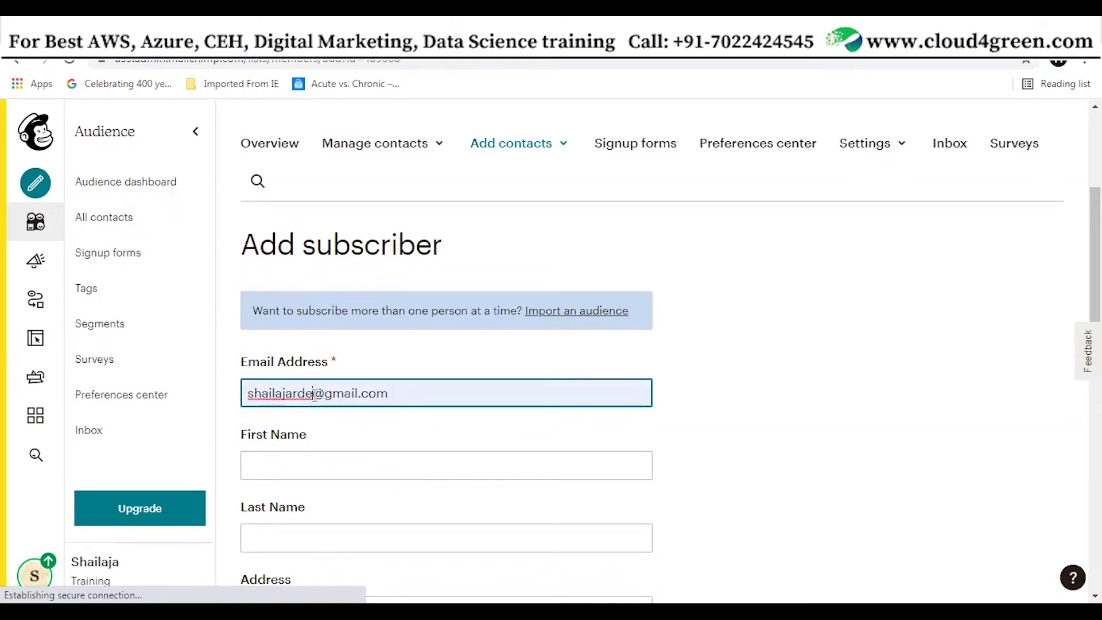
click(315, 392)
key(BackSpace)
key(BackSpace)
key(BackSpace)
key(BackSpace)
key(BackSpace)
key(BackSpace)
key(BackSpace)
key(BackSpace)
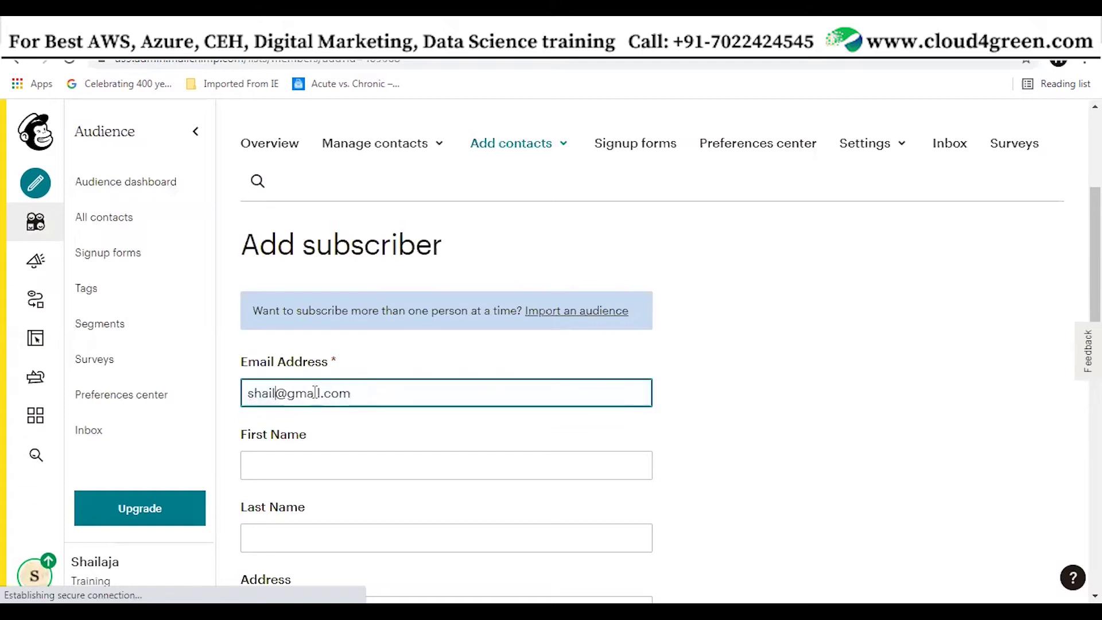
text(123456)
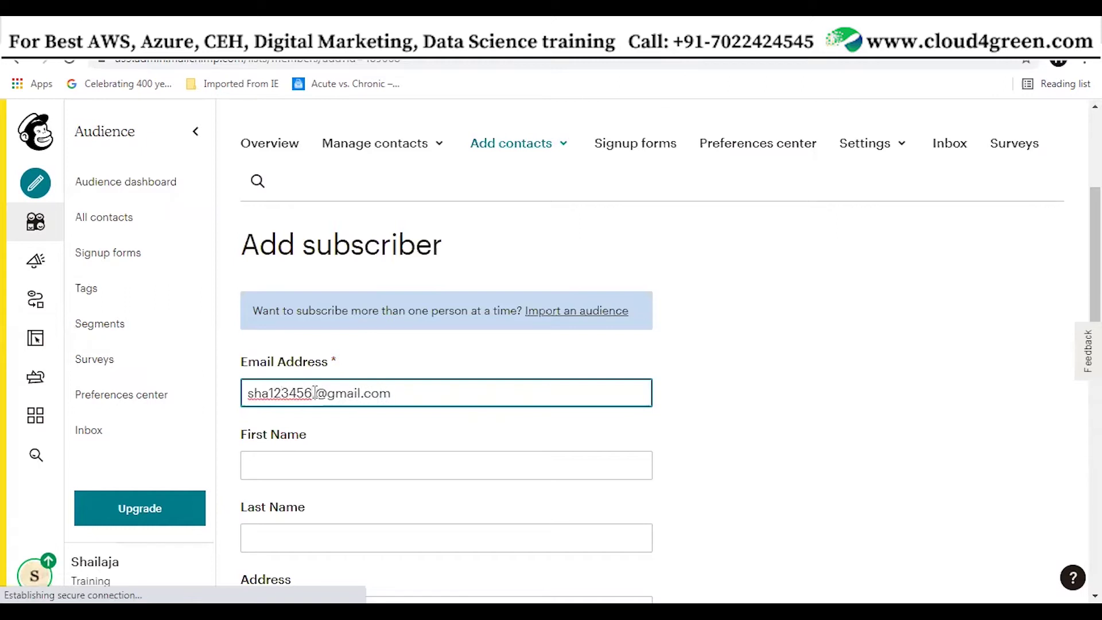
key(BackSpace)
text(.444)
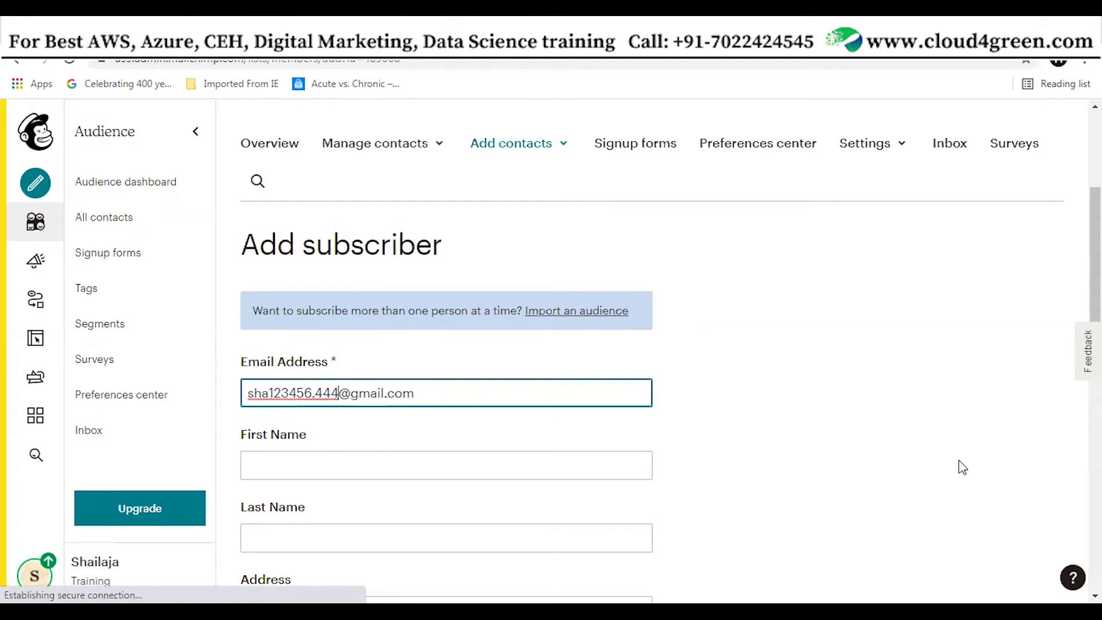
scroll(968, 483, down, 3)
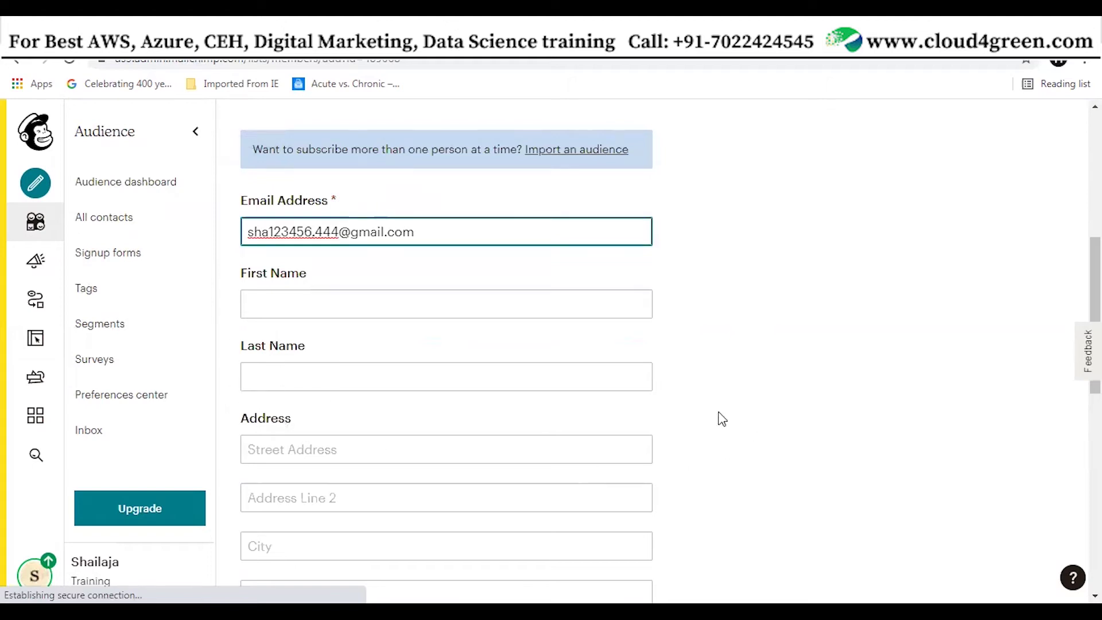
scroll(763, 451, down, 10)
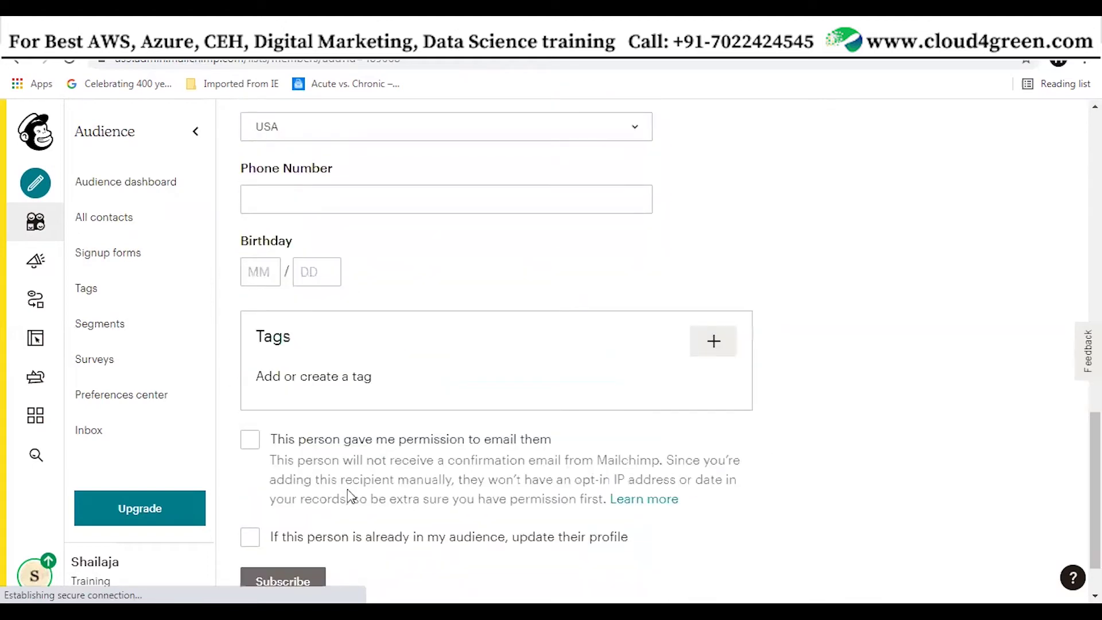
Tick the emailing-permission box and subscribe the contact, bringing Training to 4 contacts
click(253, 441)
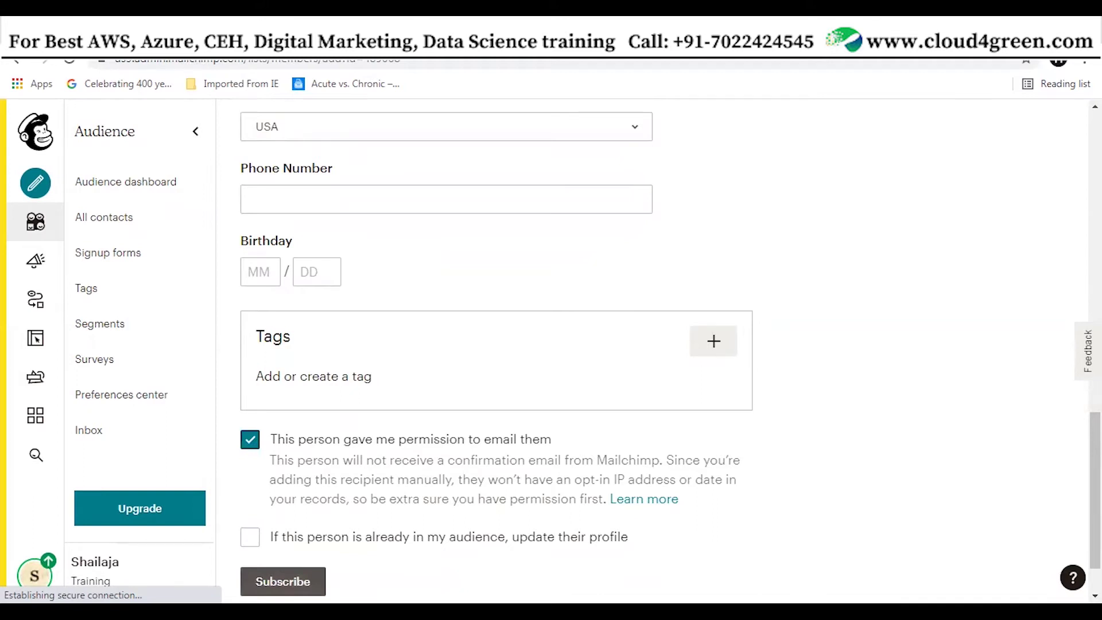
click(282, 581)
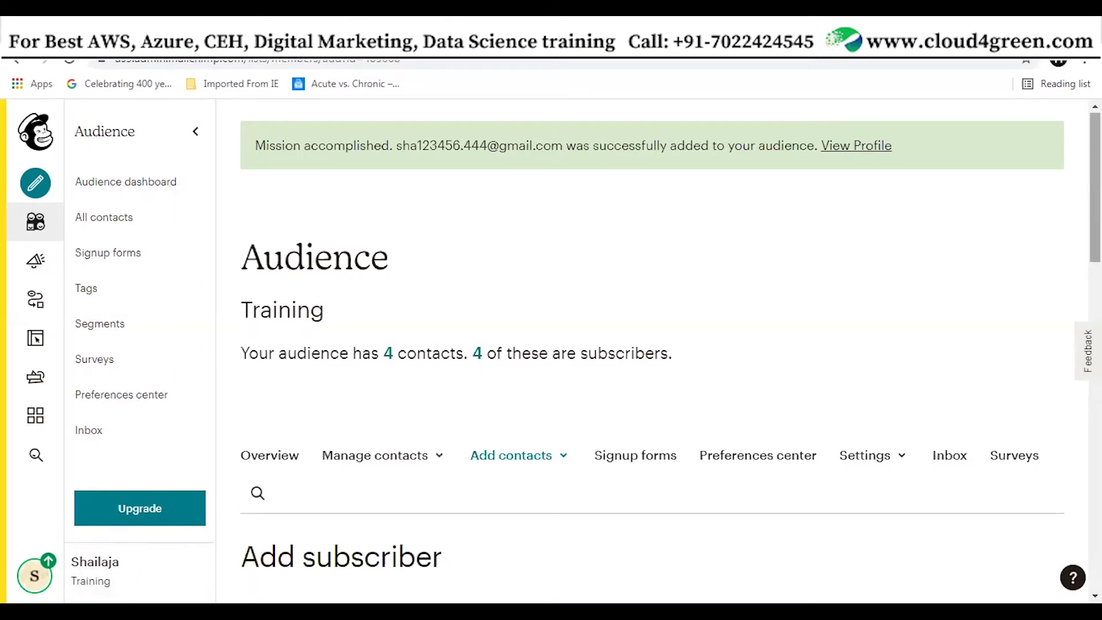
scroll(670, 358, down, 5)
Open View contacts and scroll to the table listing all 4 Training contacts
scroll(670, 358, up, 4)
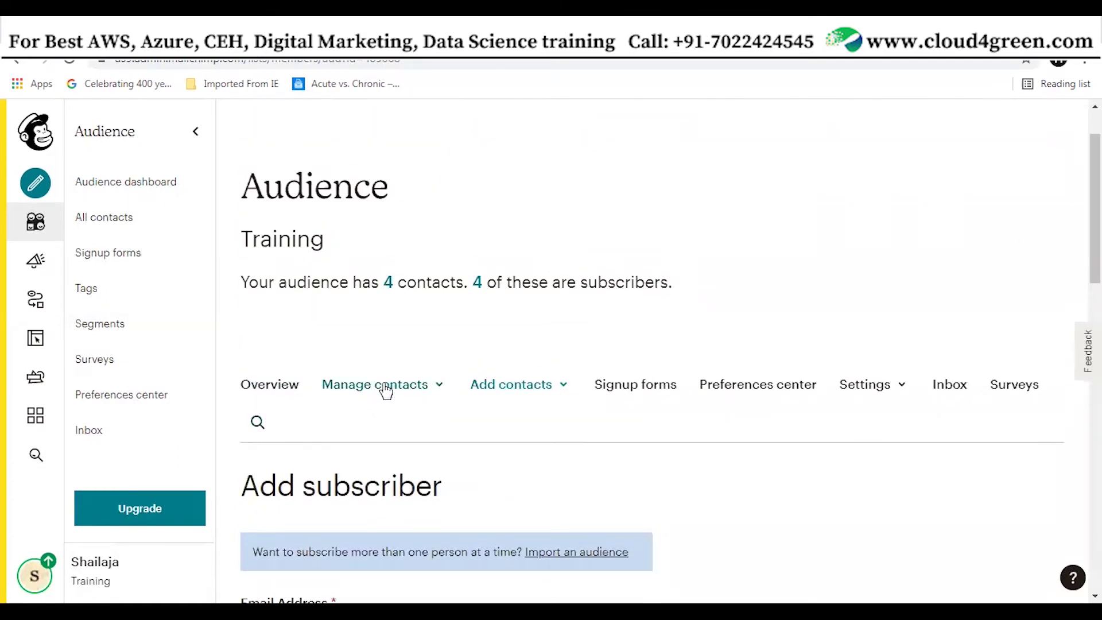
click(385, 386)
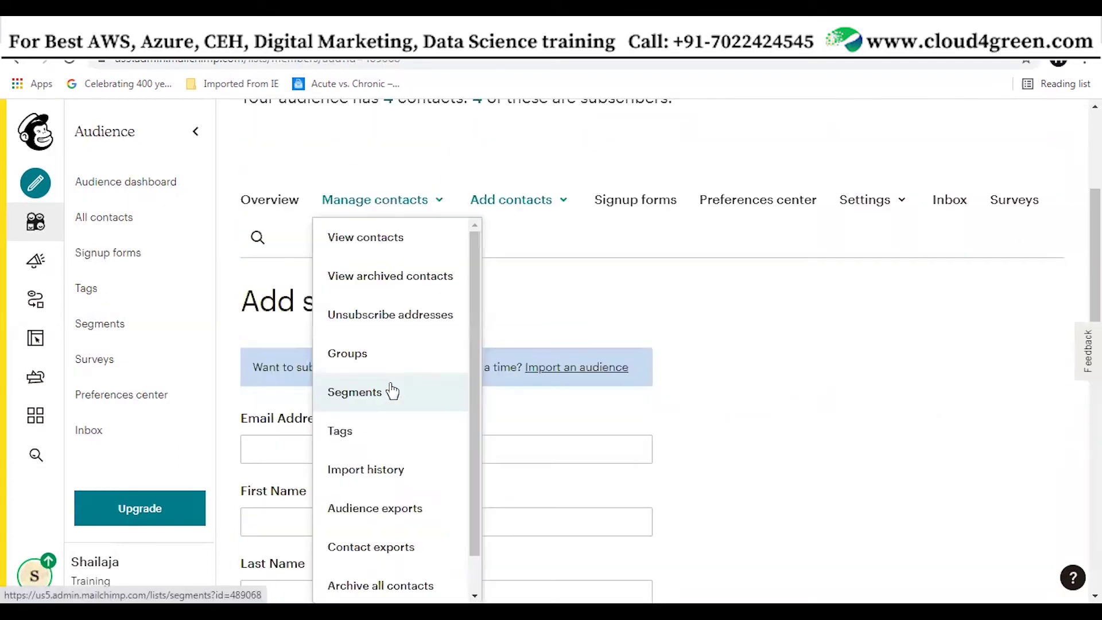
click(367, 243)
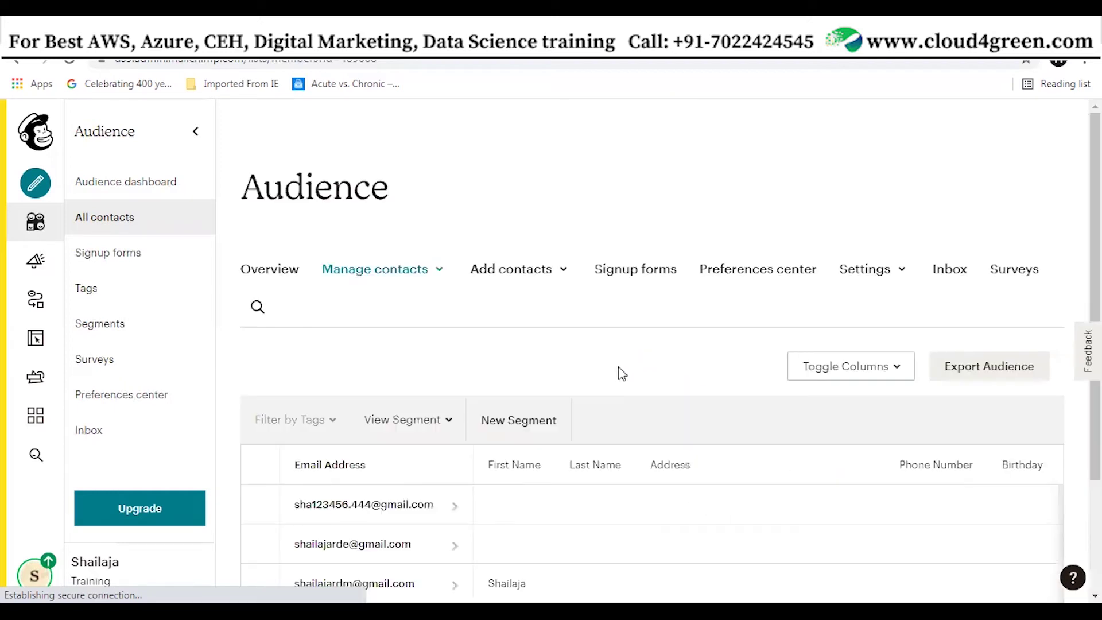
scroll(591, 498, down, 3)
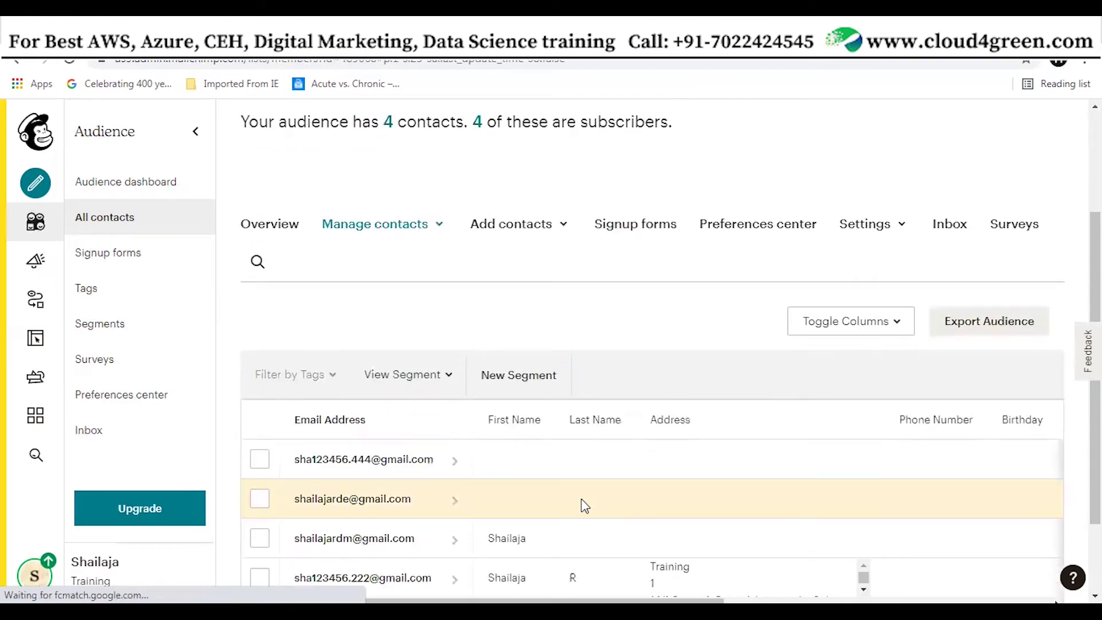
scroll(350, 447, down, 1)
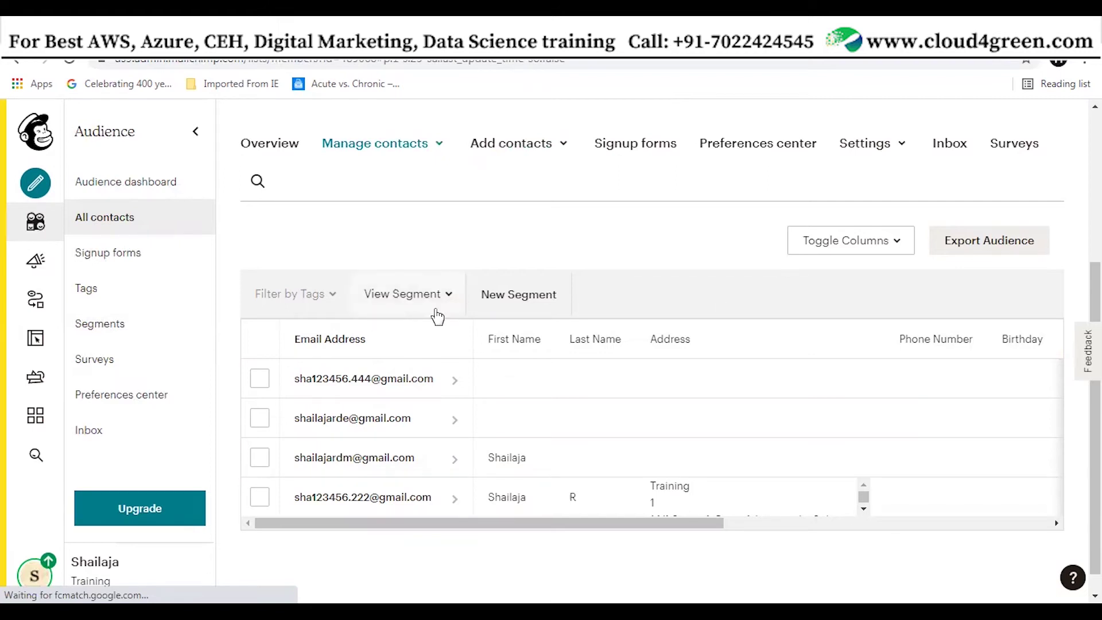
Create a regular email campaign named 'Test campaign 3 for cloud 4 green'
click(981, 251)
click(36, 184)
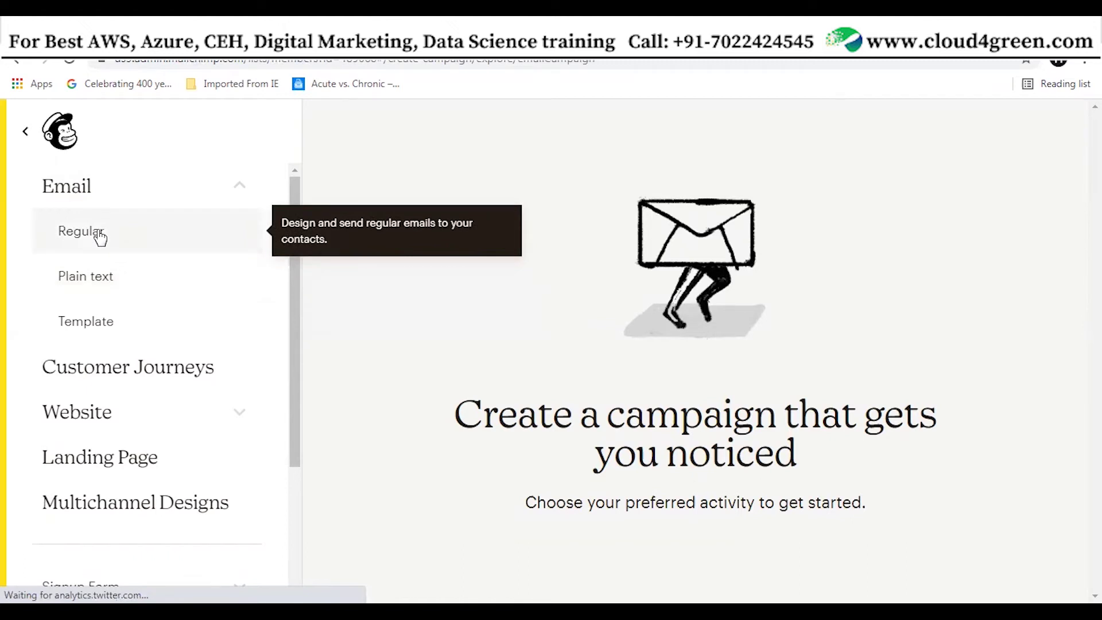
click(100, 236)
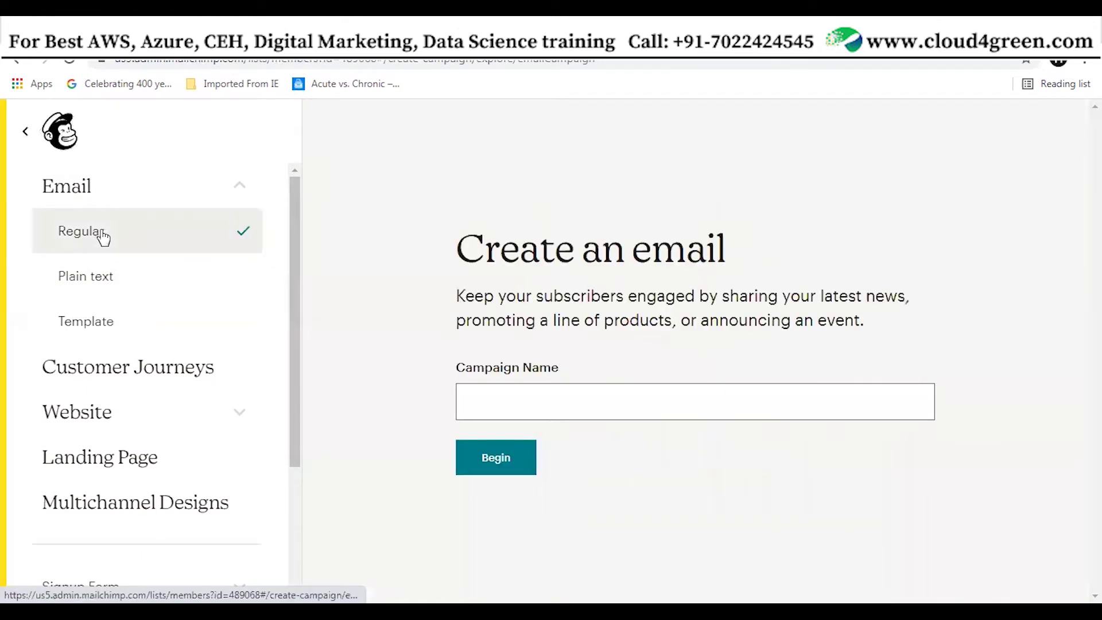
click(534, 406)
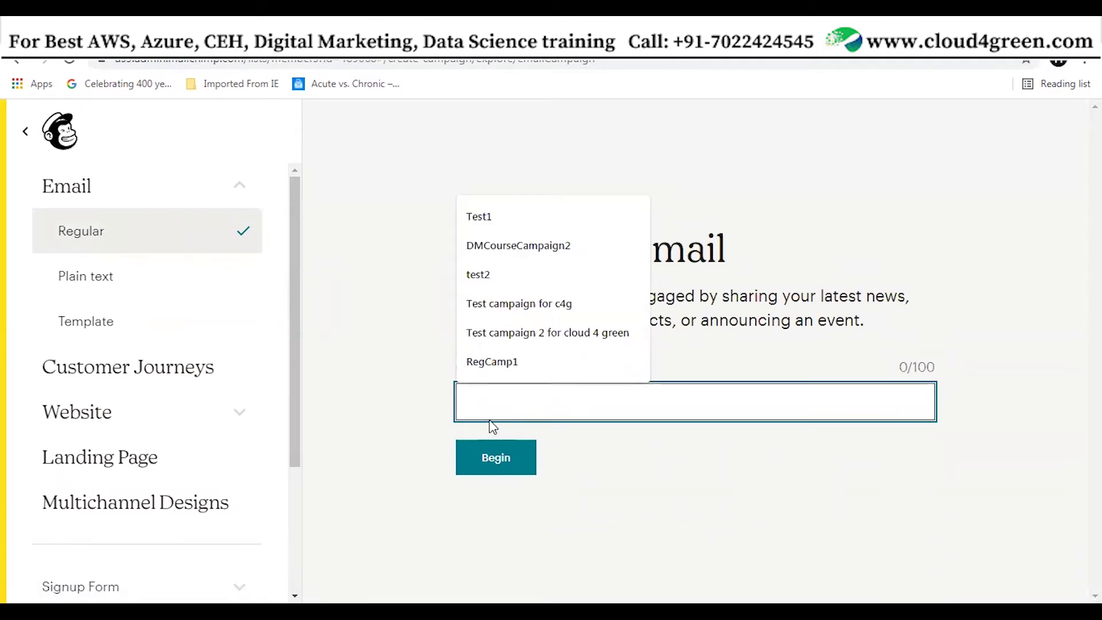
click(546, 334)
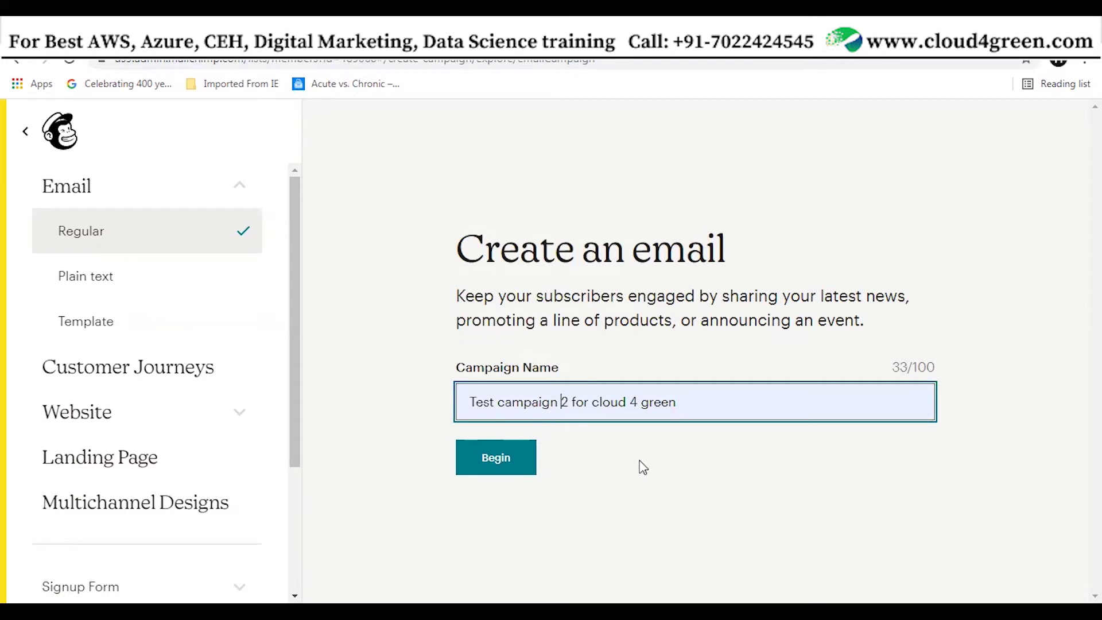
key(Delete)
text(3)
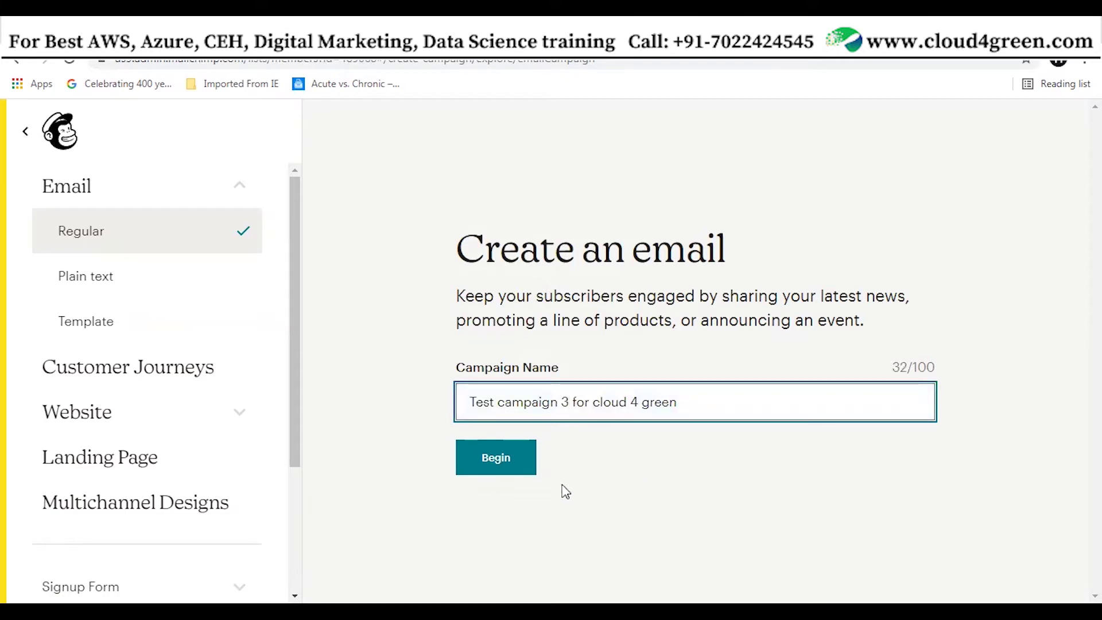
click(497, 461)
Confirm and save the sender's name and e-mail address in the From section
click(497, 459)
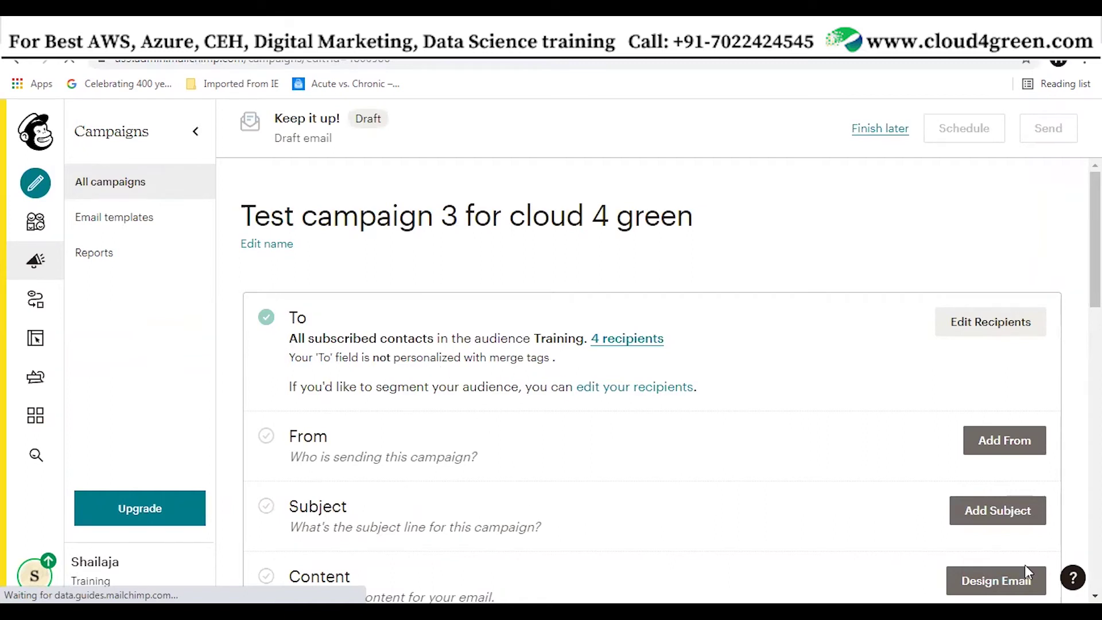
click(1004, 442)
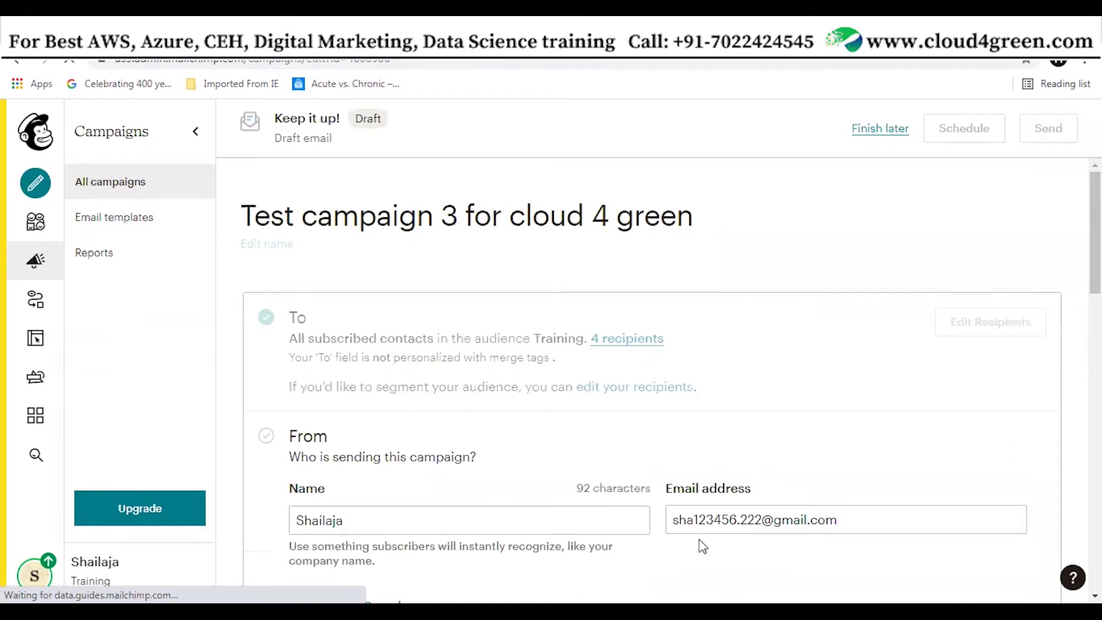
click(755, 518)
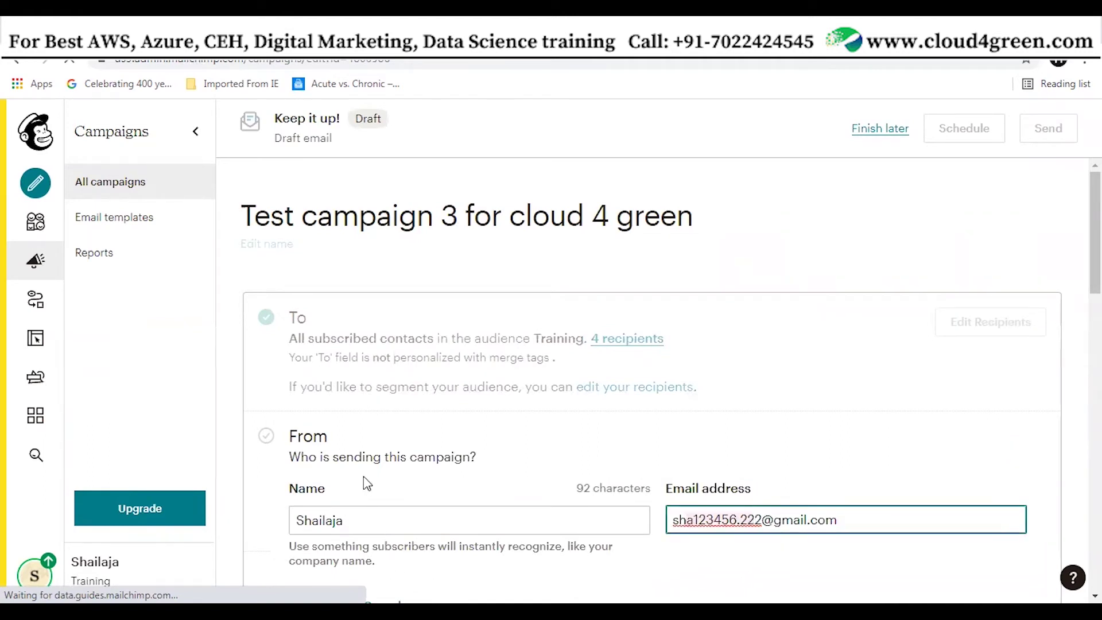
scroll(562, 525, down, 2)
scroll(561, 525, down, 2)
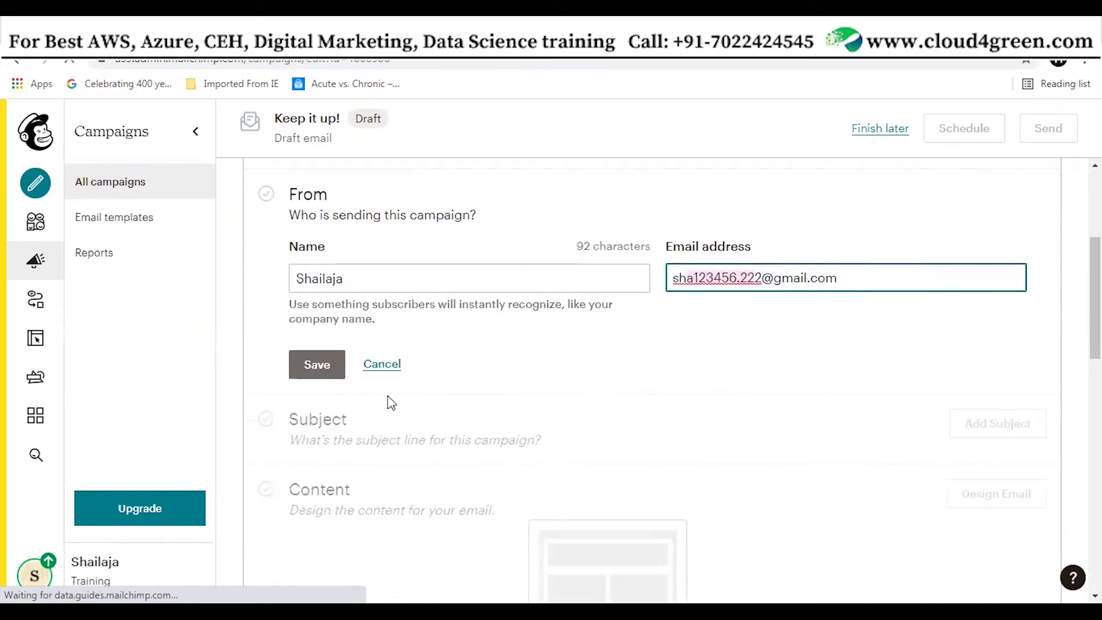
click(335, 364)
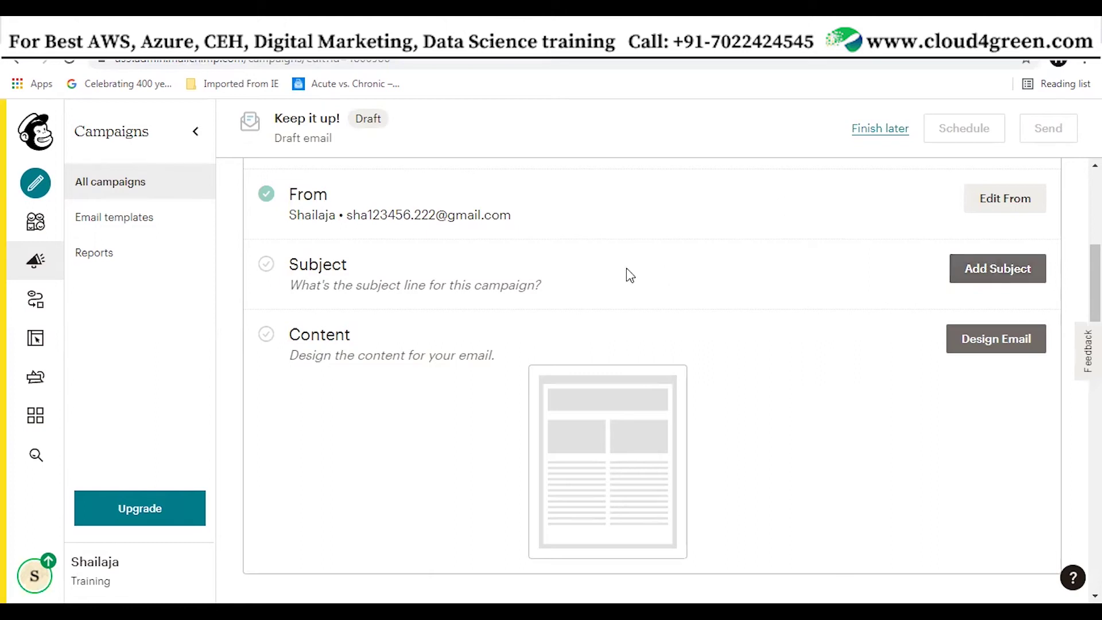
Enter the subject line 'About Digital Marketing Course'
click(1029, 276)
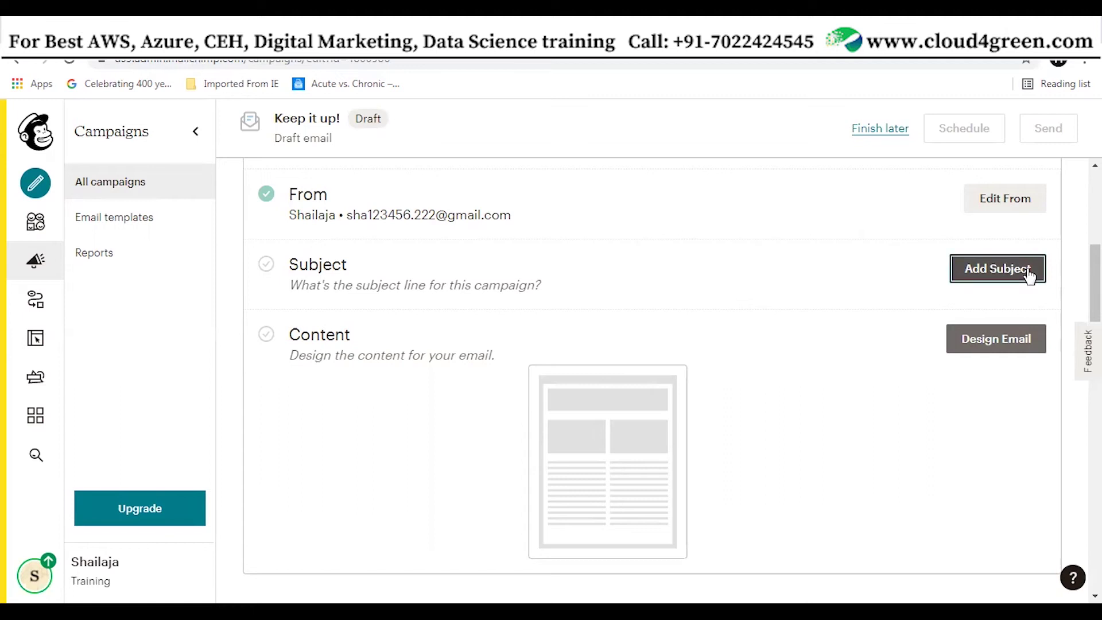
click(482, 370)
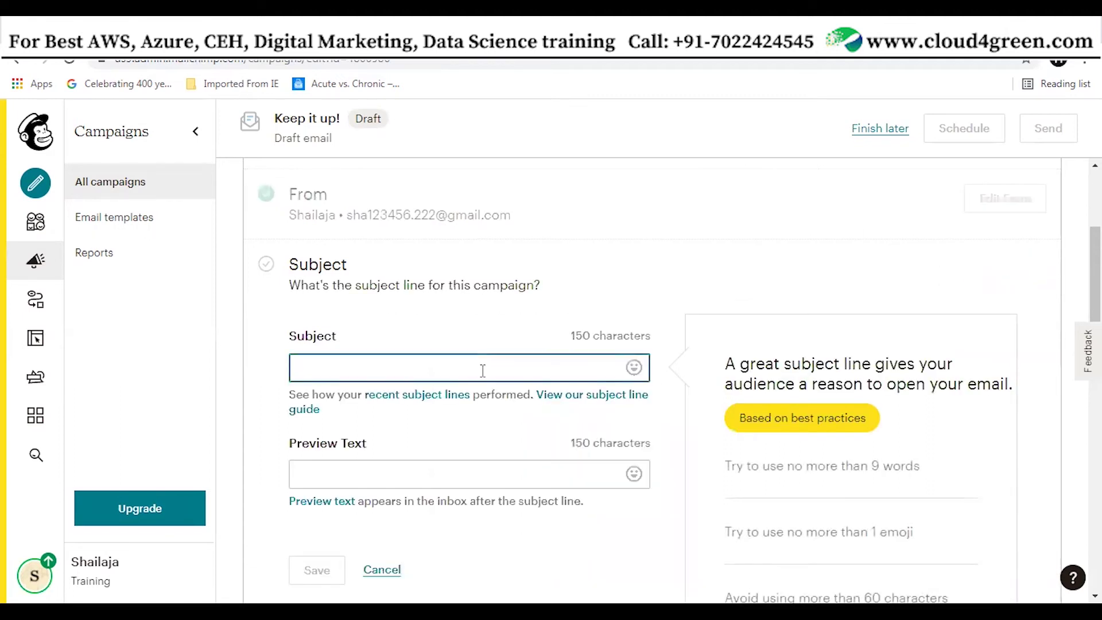
text(Ao)
text(ou)
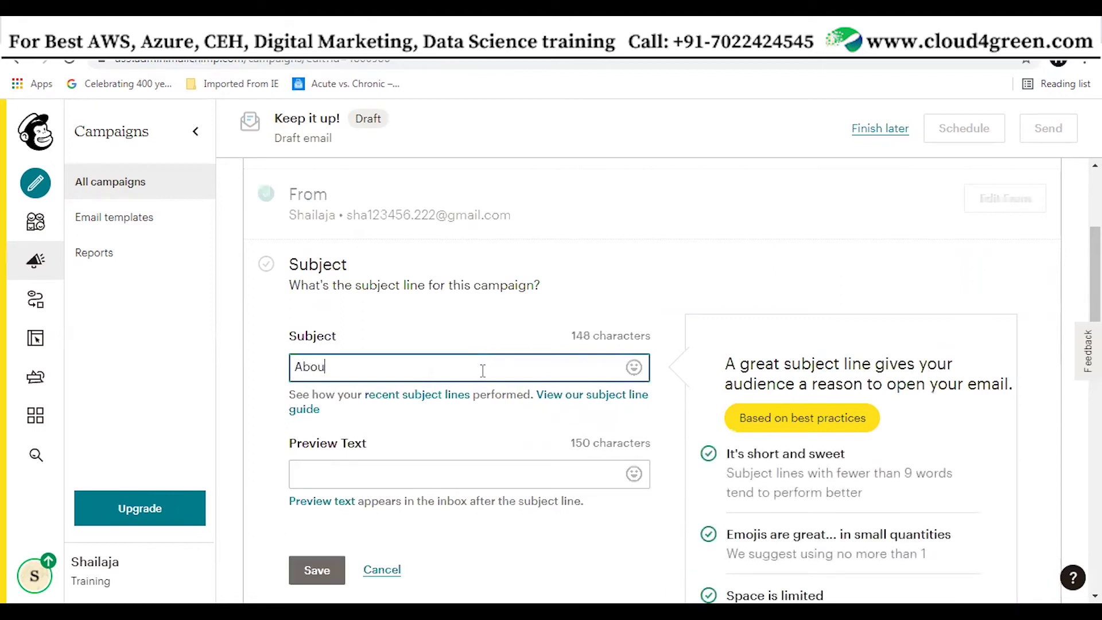
text(t Digital Marketing )
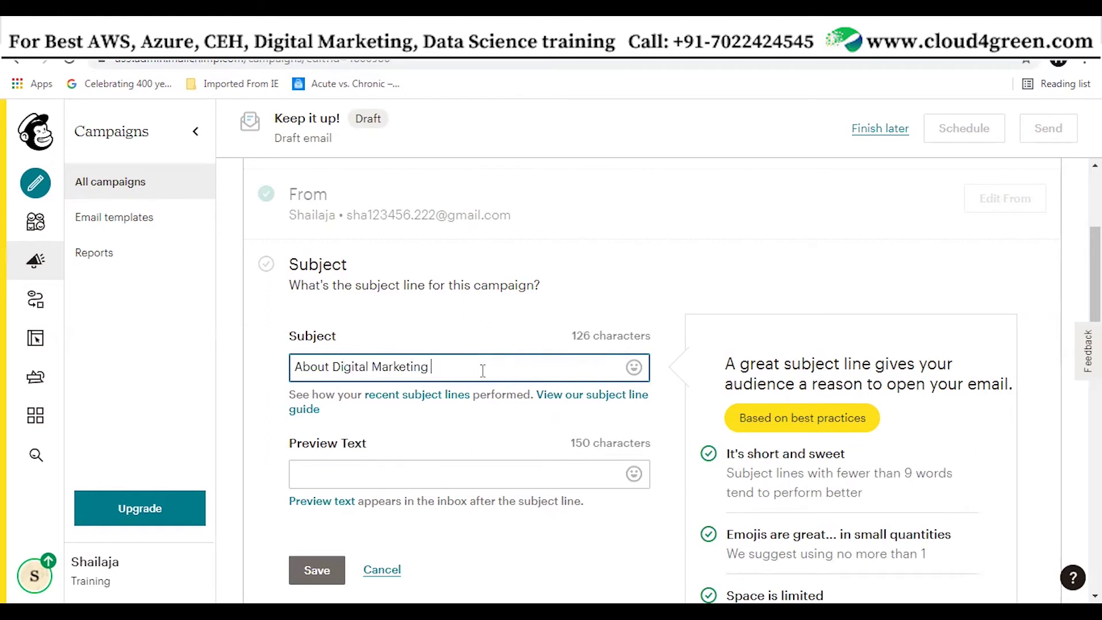
text(Course)
Write preview text offering a Digital Marketing Course discount from Cloud 4 Green, and save
click(540, 471)
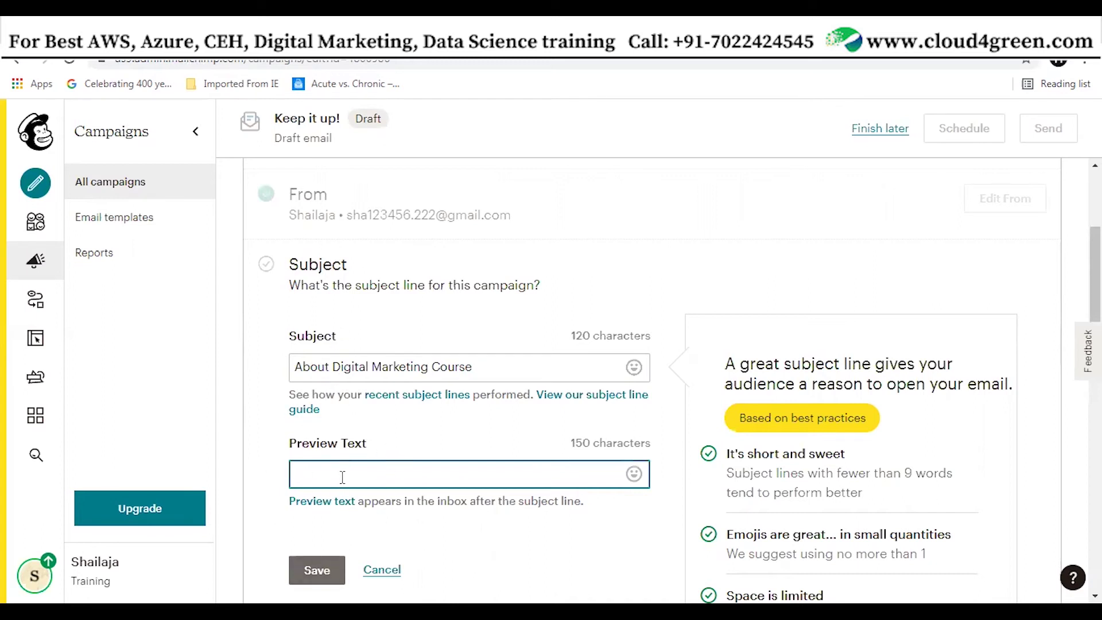
text(il dis)
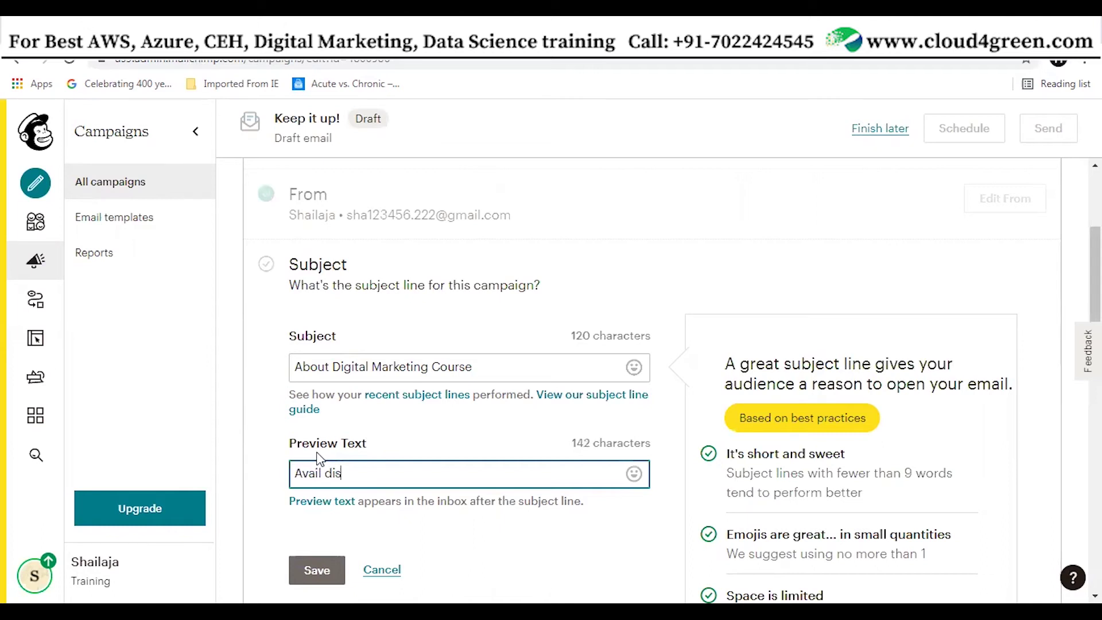
text(count )
text(fro)
key(BackSpace)
key(BackSpace)
text(or)
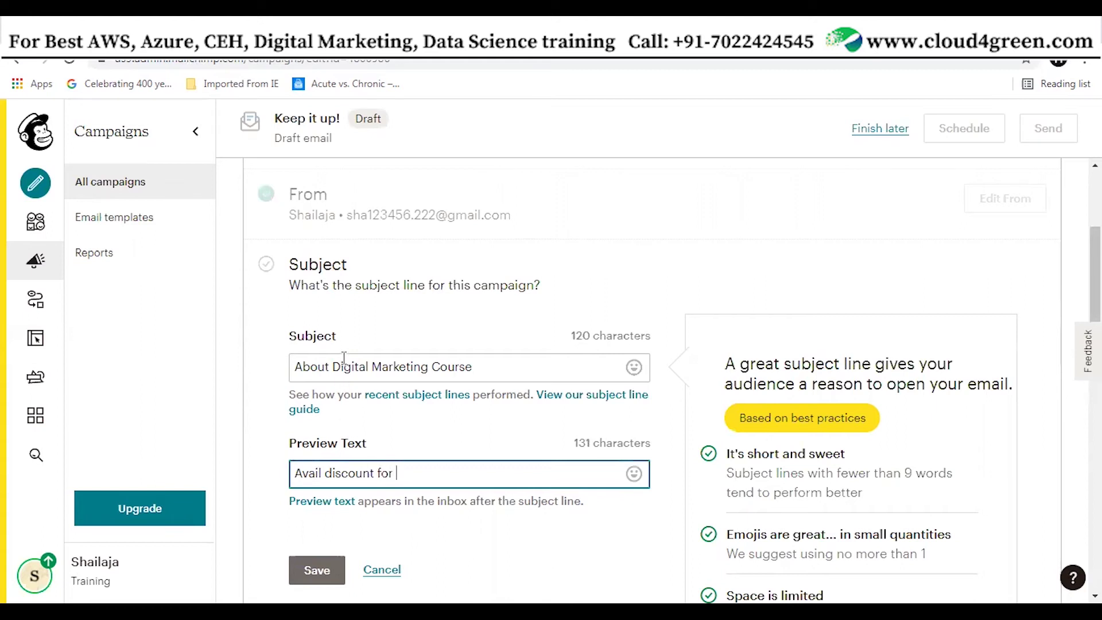
drag(335, 367, 429, 390)
key(ctrl+c)
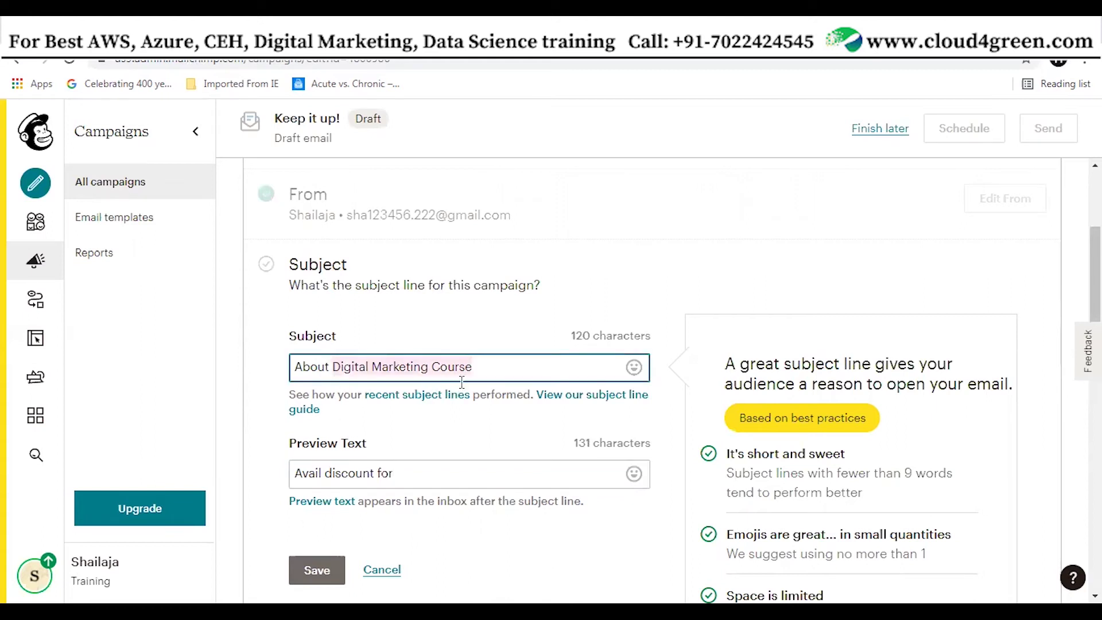
click(462, 480)
key(ctrl+v)
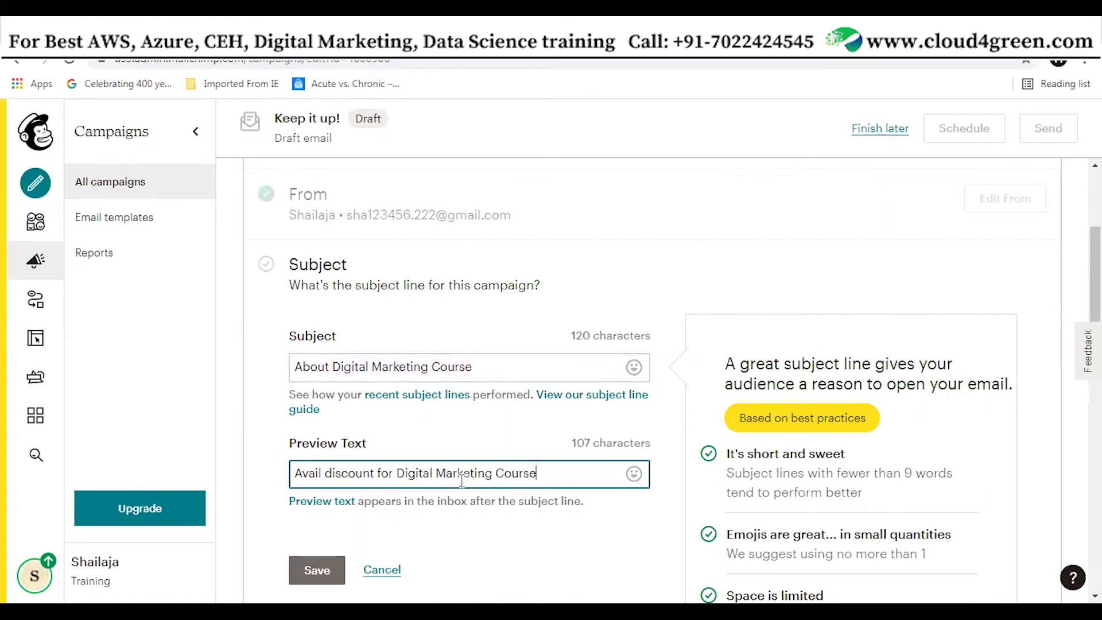
text(from Cloud 4 G)
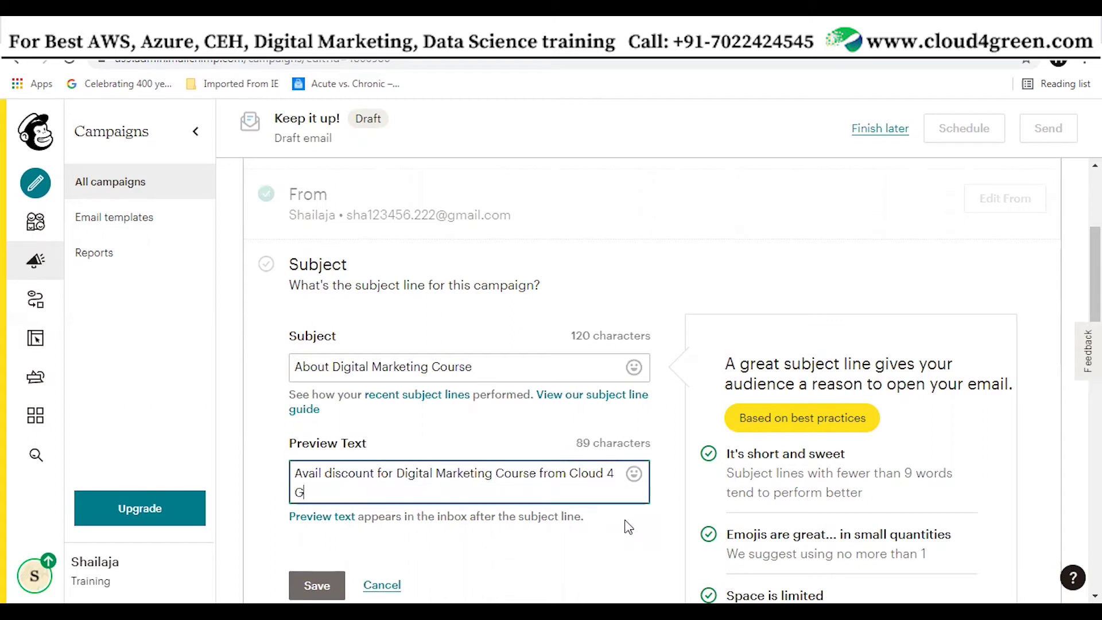
text(reen.)
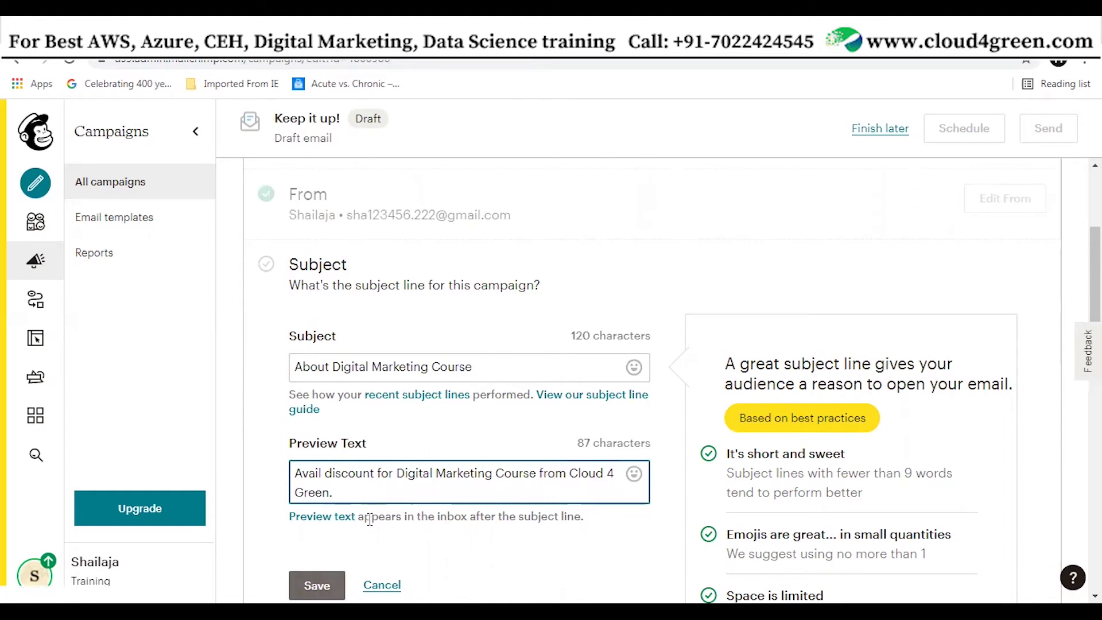
click(316, 585)
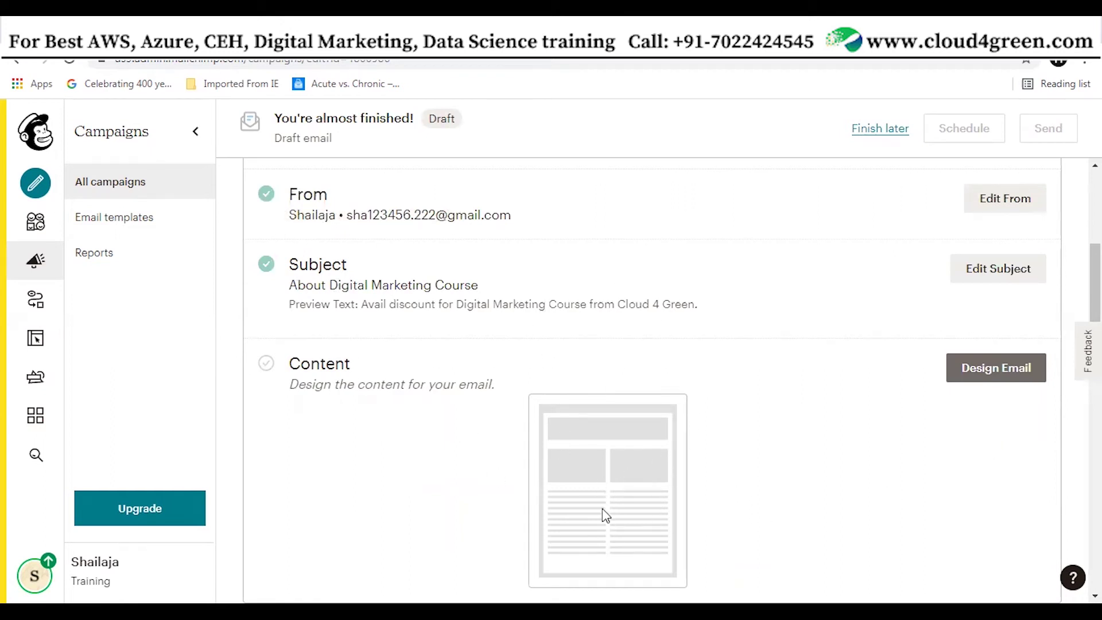
Use Design Email in the Content section to reach the Select a template page
click(1005, 376)
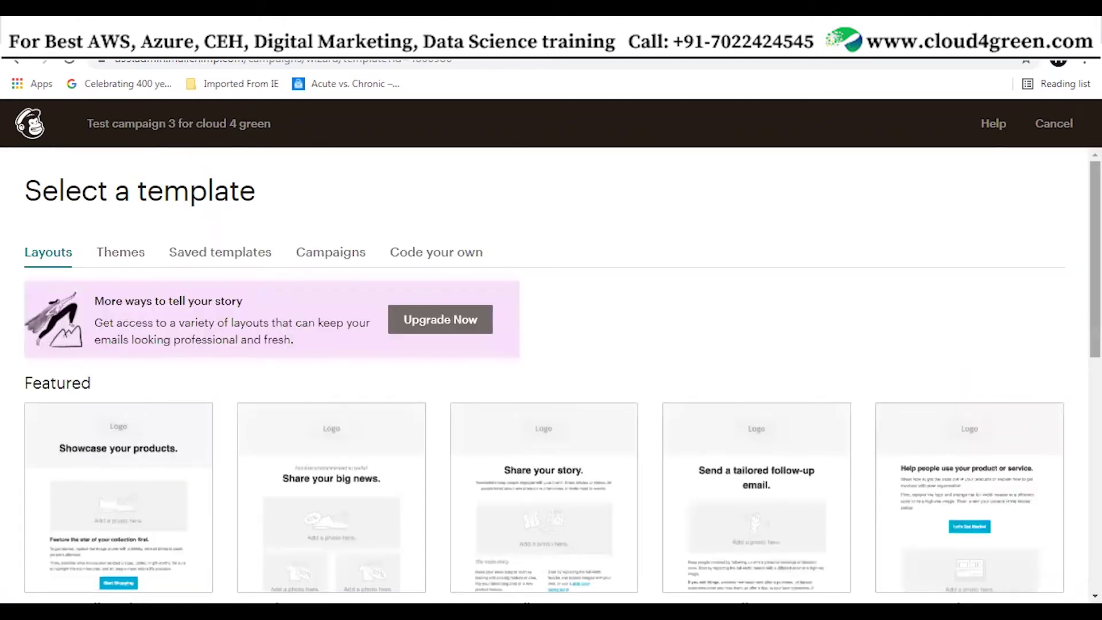
Start the email from the basic 1 Column layout under Layouts
scroll(216, 389, down, 4)
scroll(217, 389, up, 1)
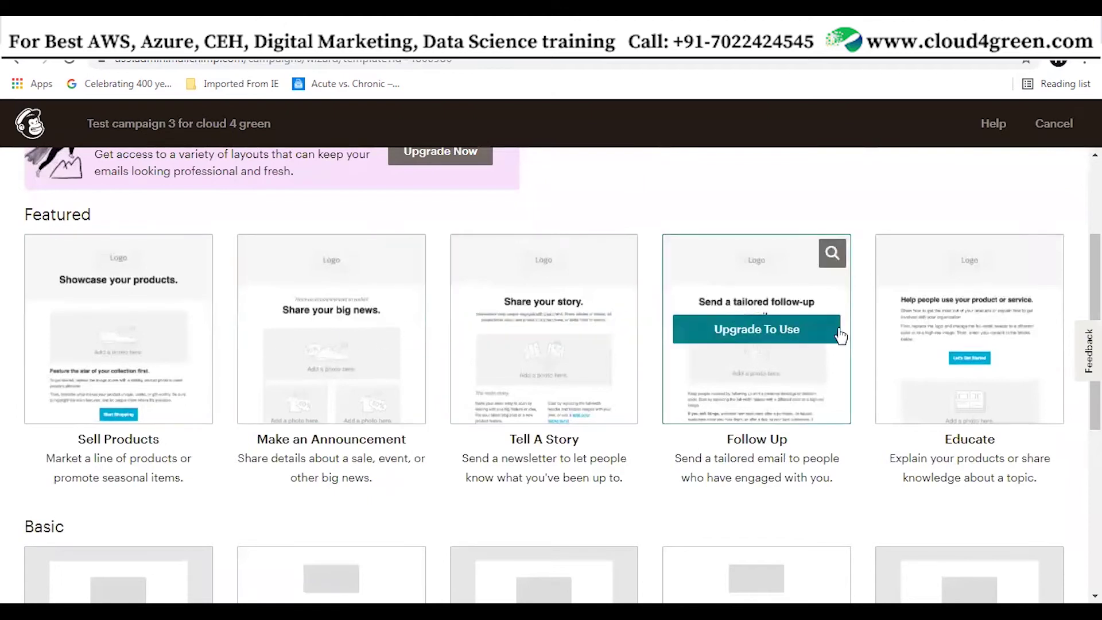
scroll(155, 479, down, 5)
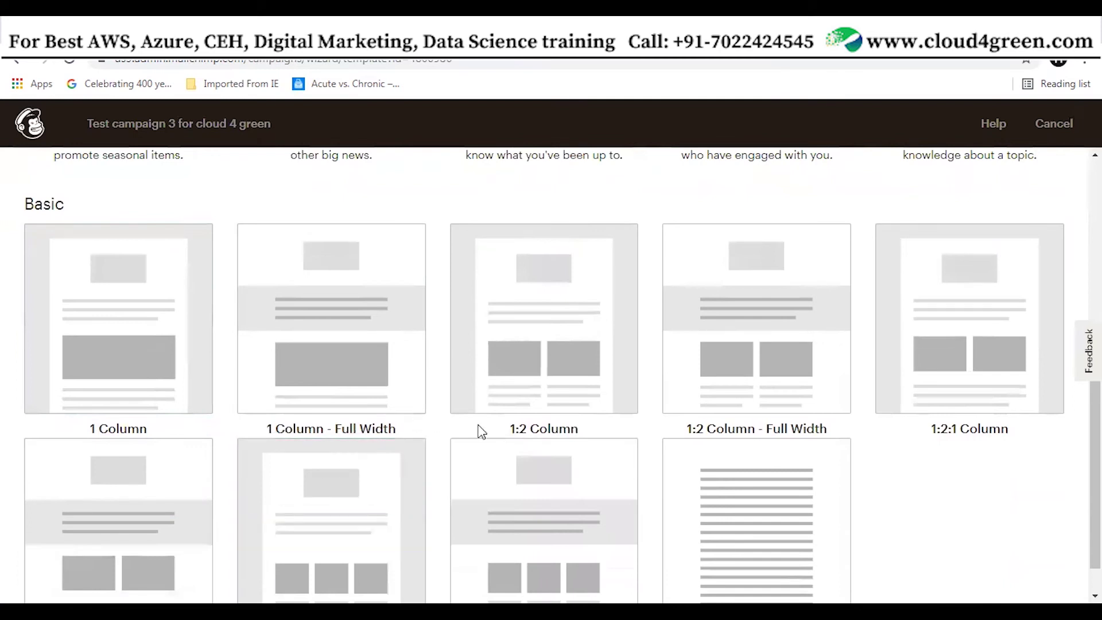
click(128, 359)
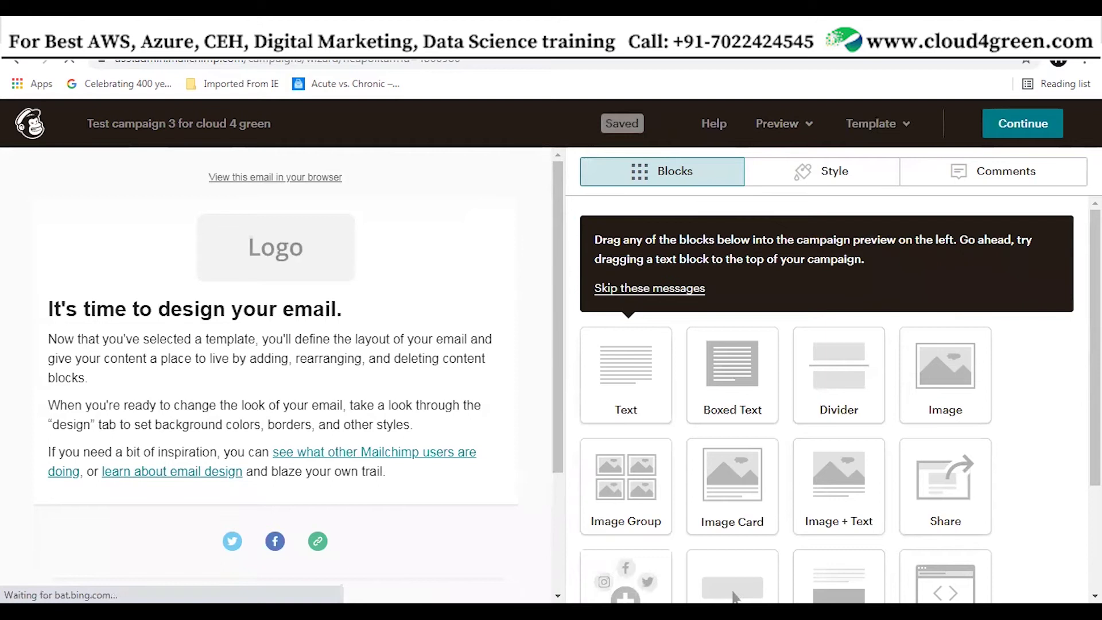
Swap the logo placeholder for the Join Now.png image from My Files
mouse_move(336, 241)
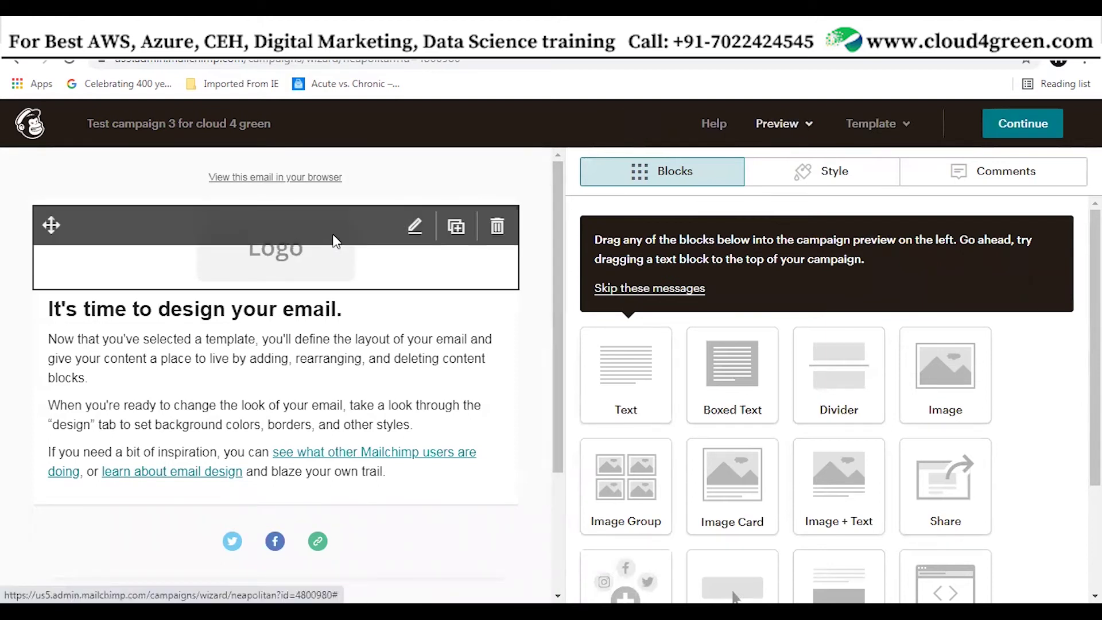
click(416, 228)
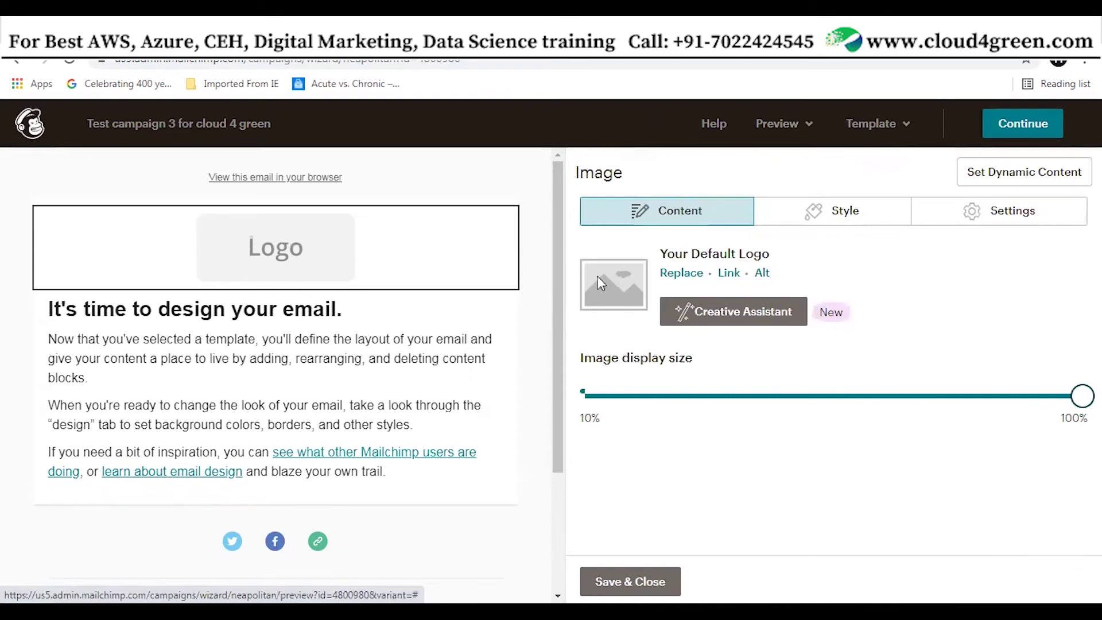
click(681, 273)
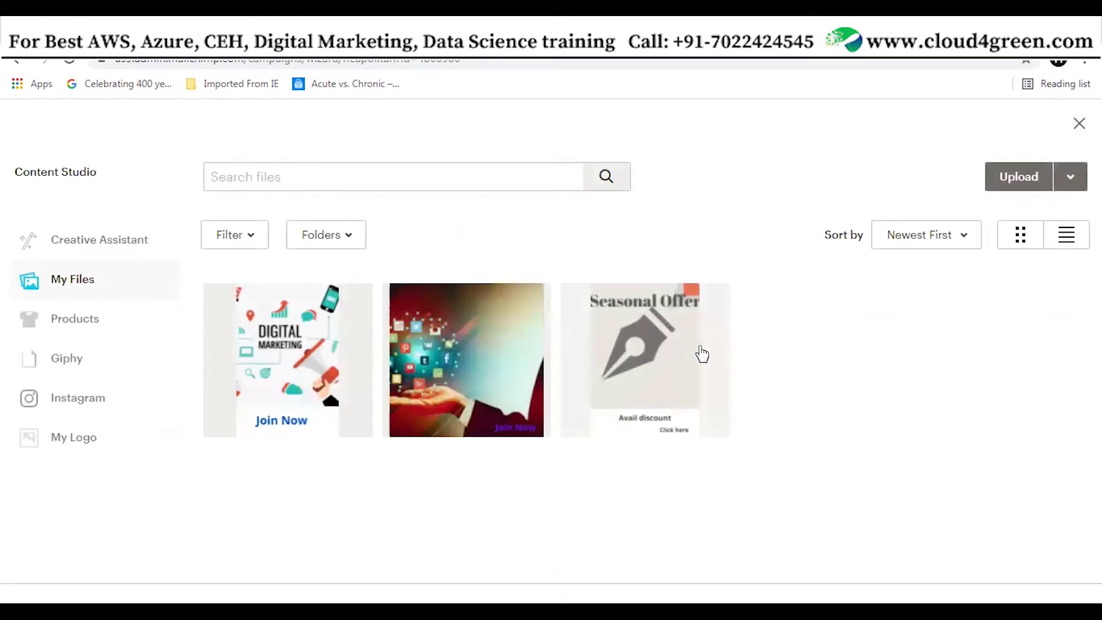
click(466, 370)
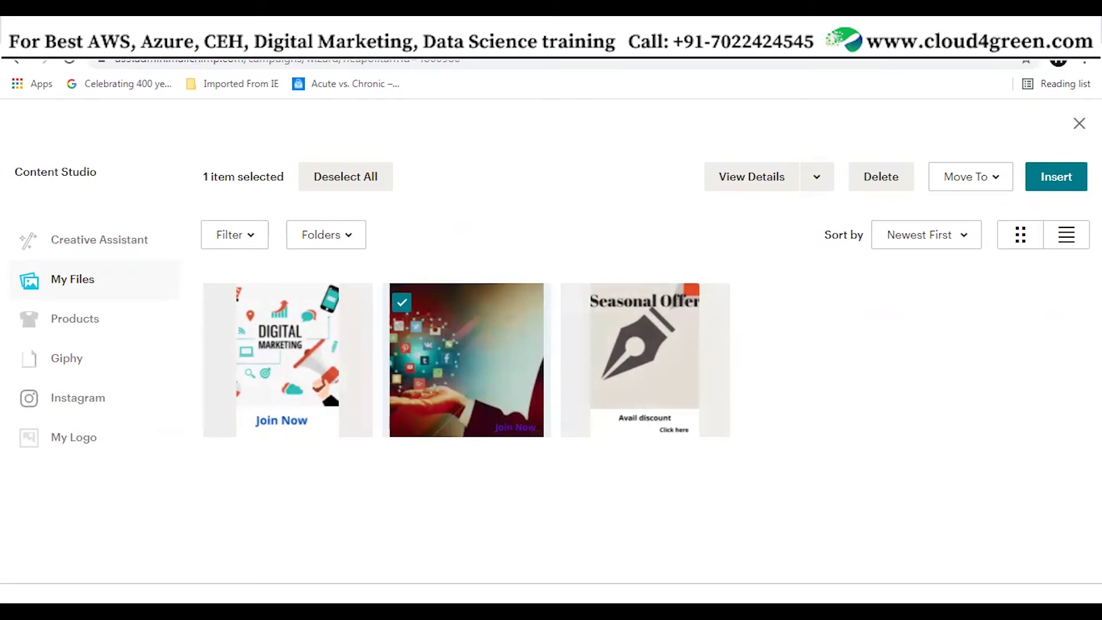
click(1059, 178)
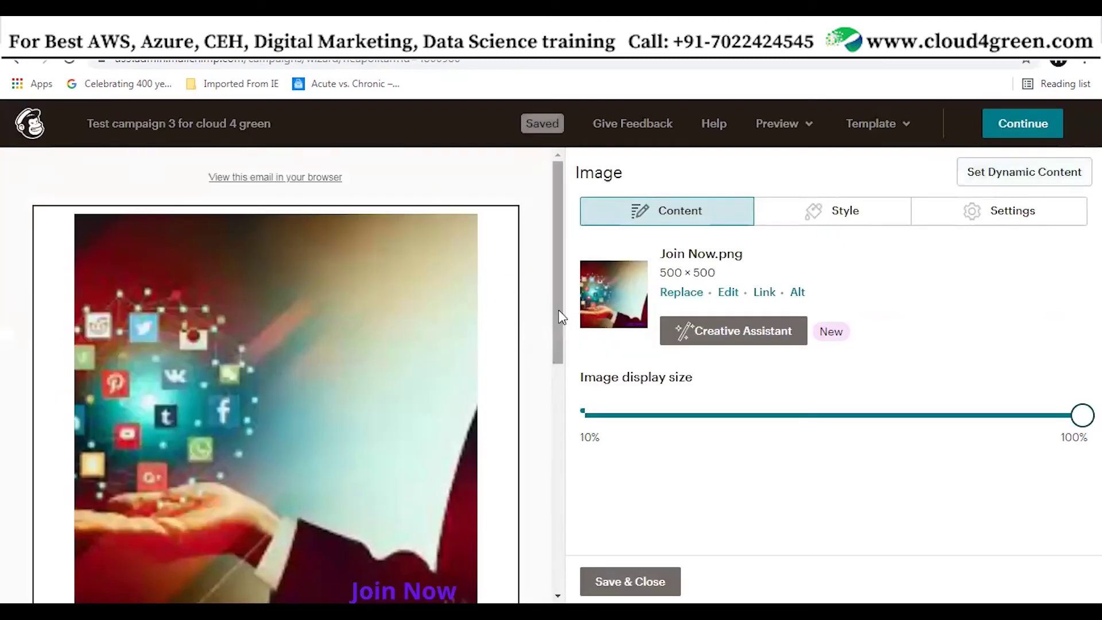
scroll(528, 393, down, 6)
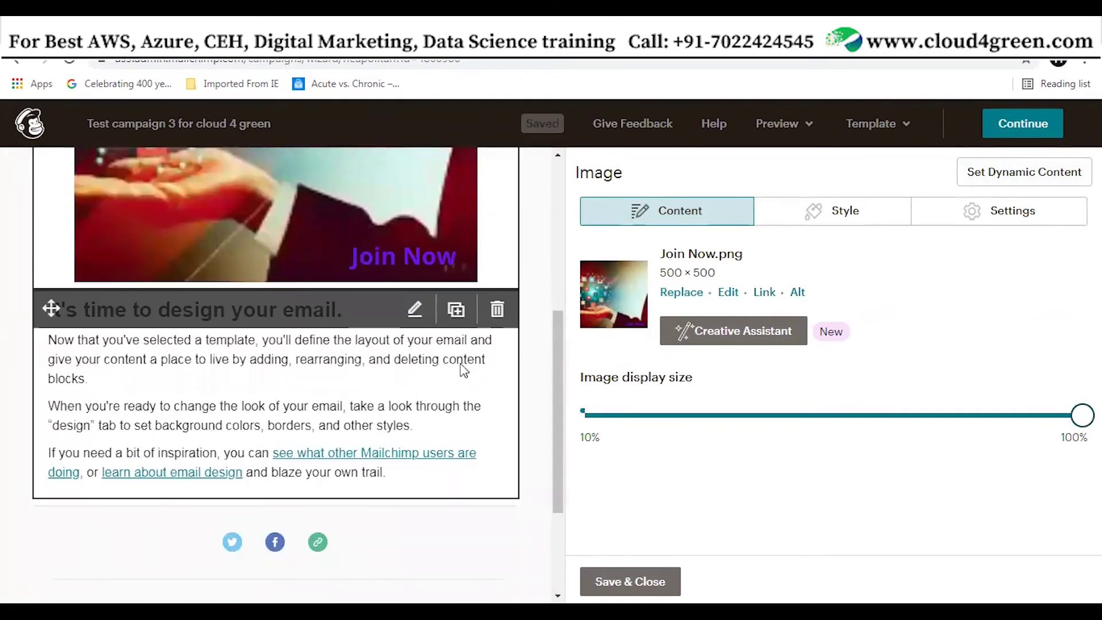
click(466, 369)
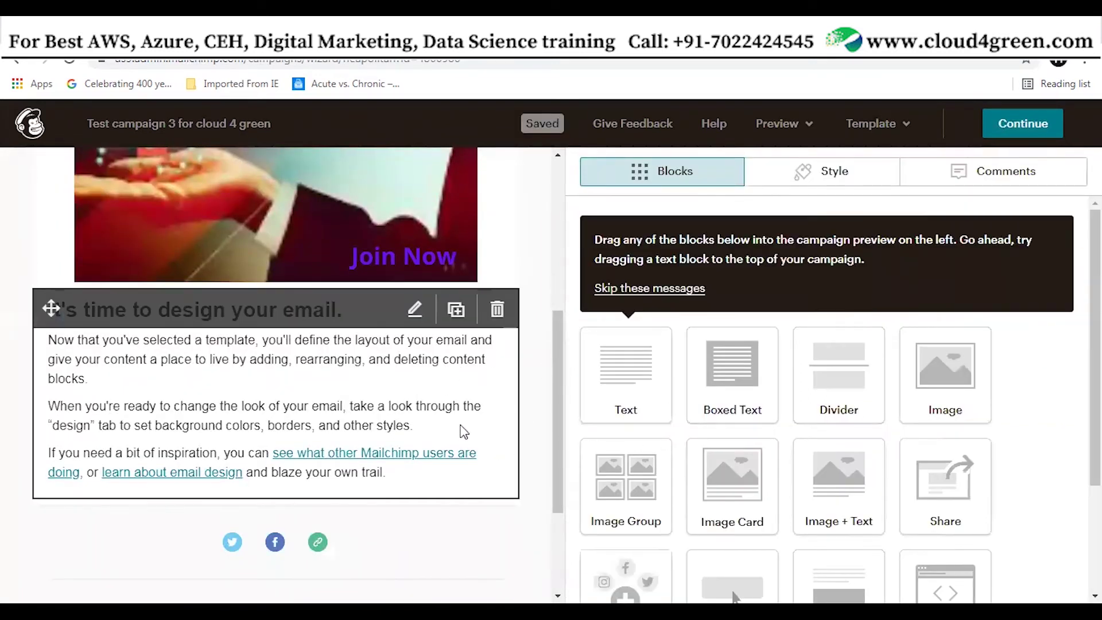
Replace the placeholder text with 'Welcome to Cloud 4 Green Technologies'
click(414, 311)
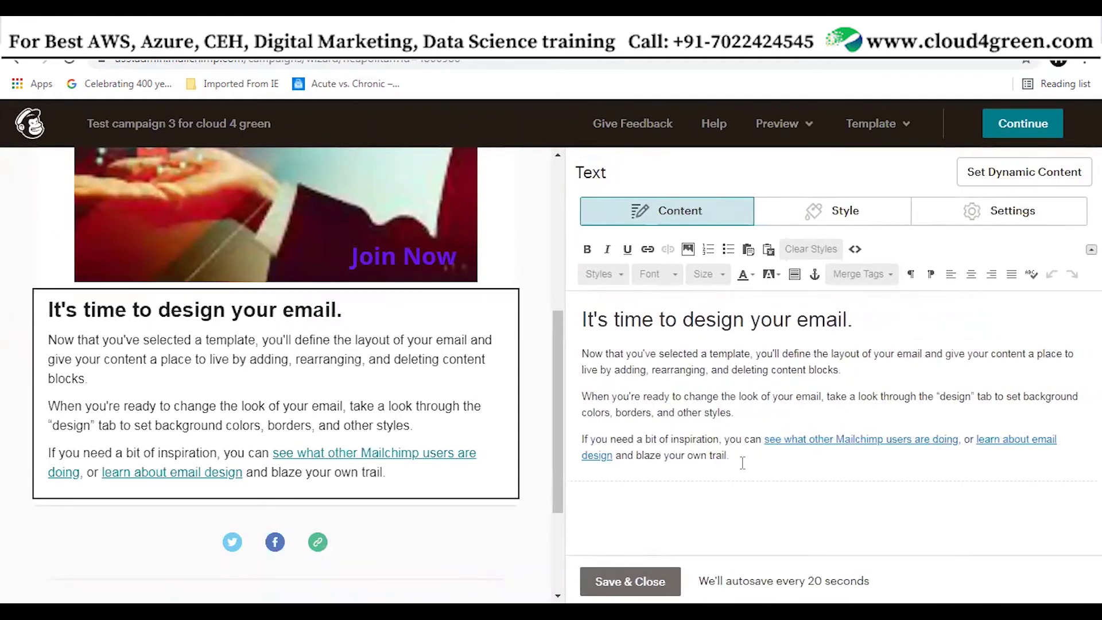
drag(742, 462, 558, 298)
text(W)
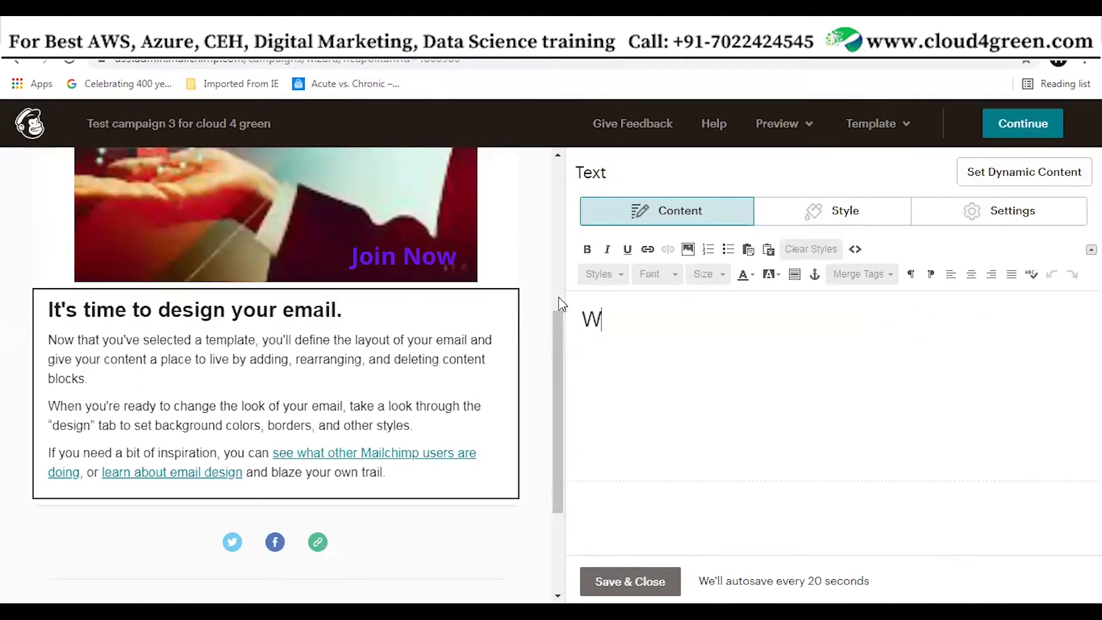
text(elcome )
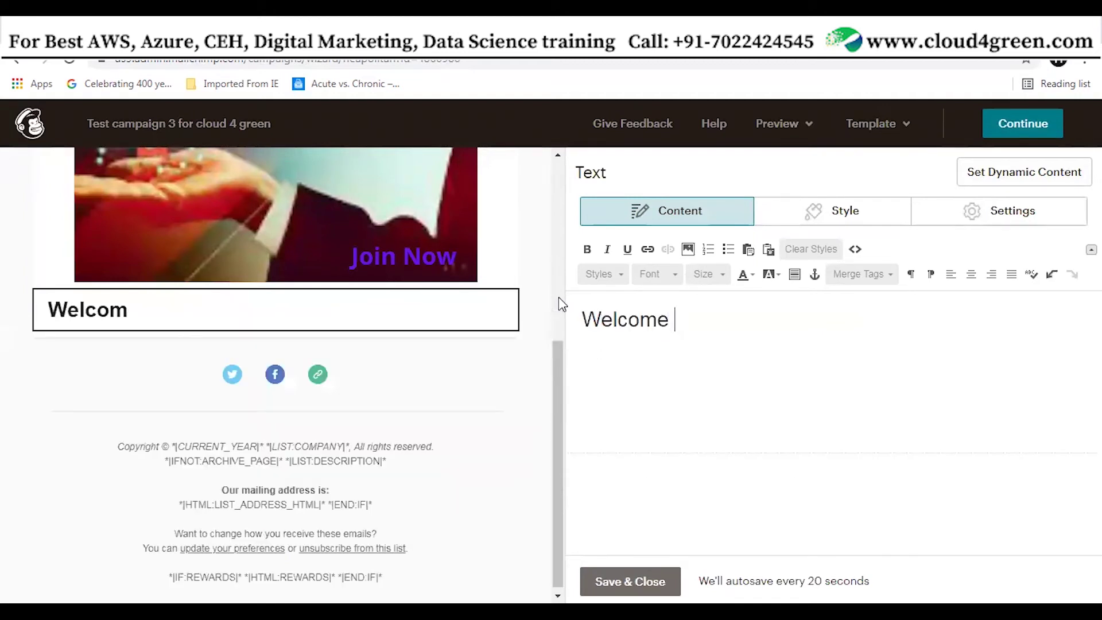
text(to Clud)
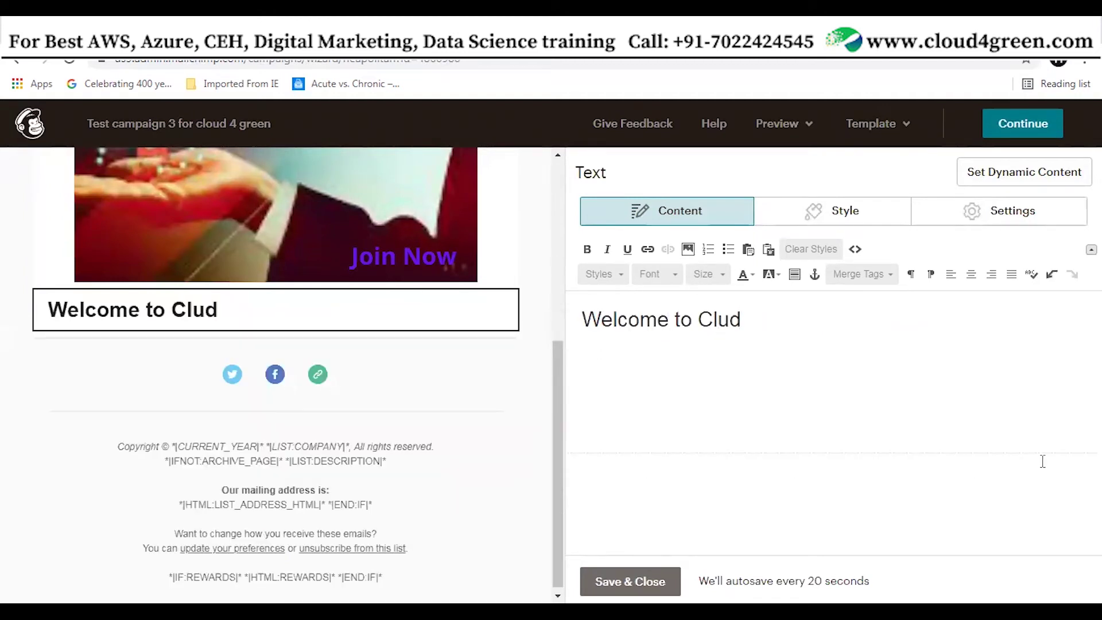
key(BackSpace)
text(oud 4 Green )
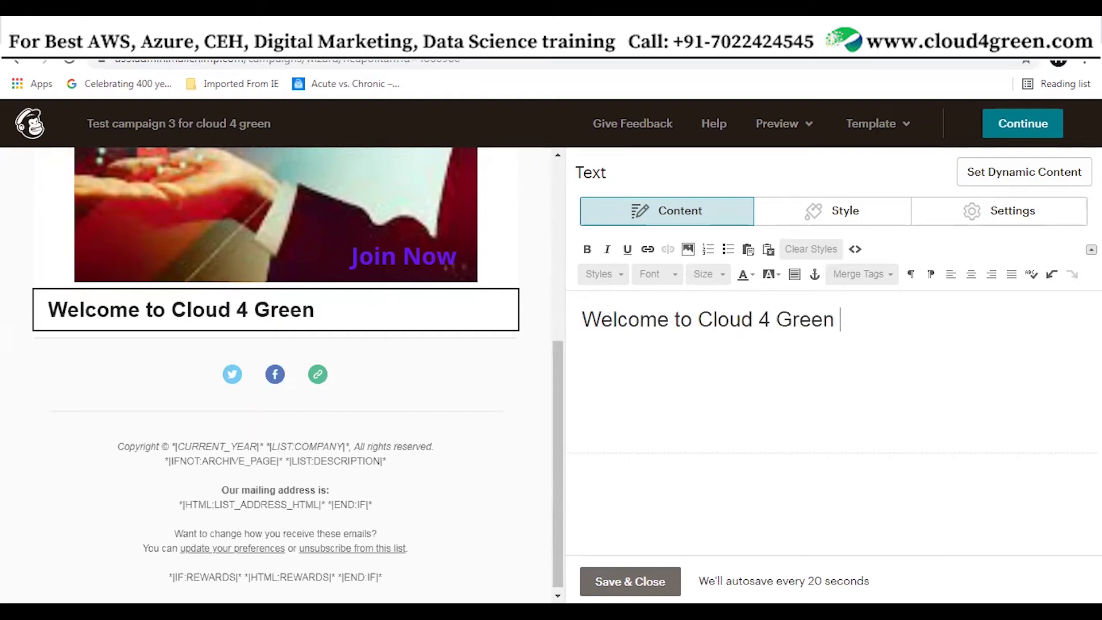
text(D)
key(BackSpace)
text(Technologies.)
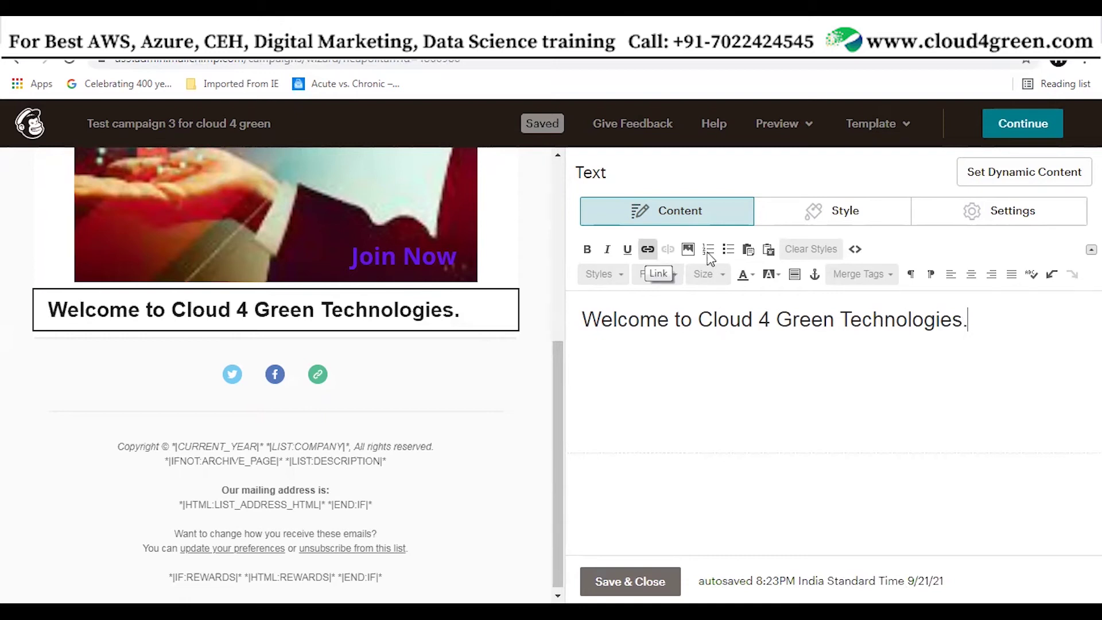
Format the welcome heading as bold, italic, medium blue text
drag(988, 323, 577, 298)
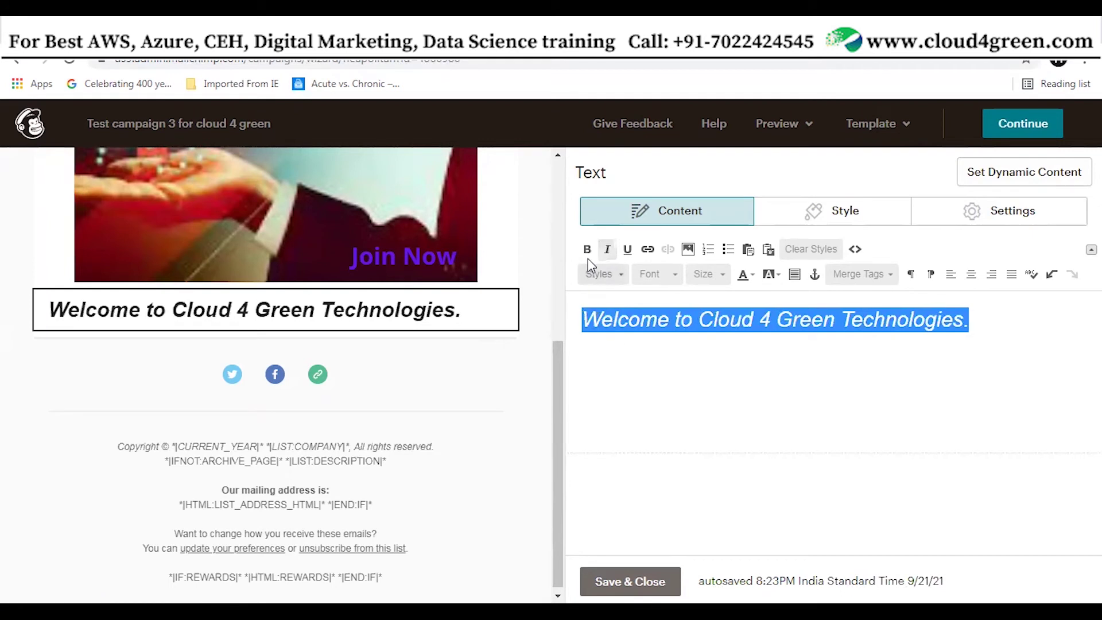
click(587, 249)
drag(1019, 319, 549, 313)
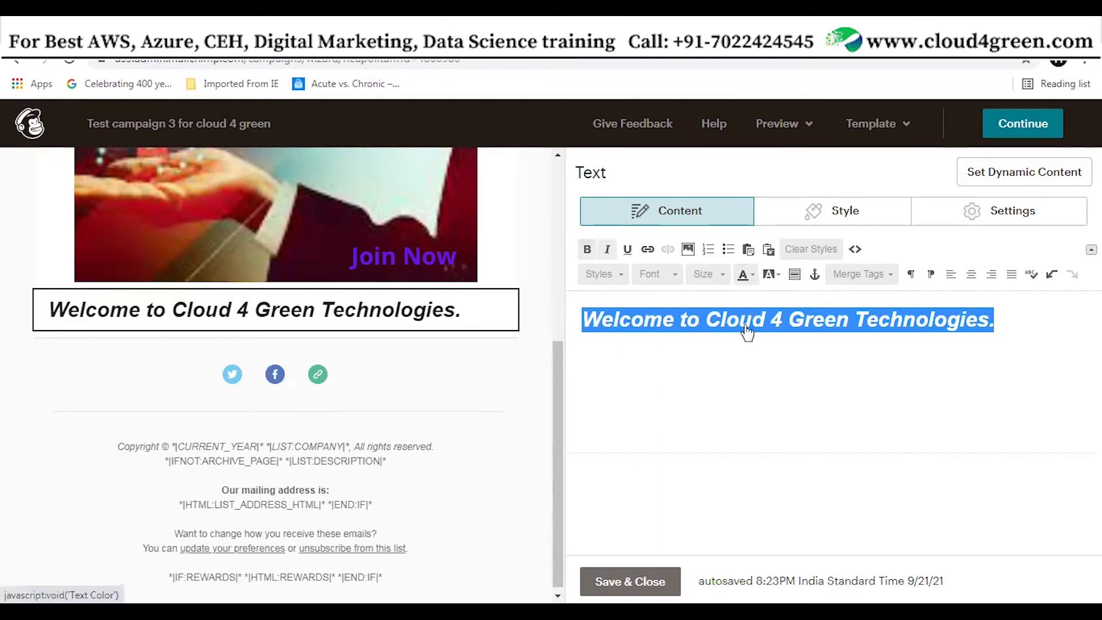
click(856, 374)
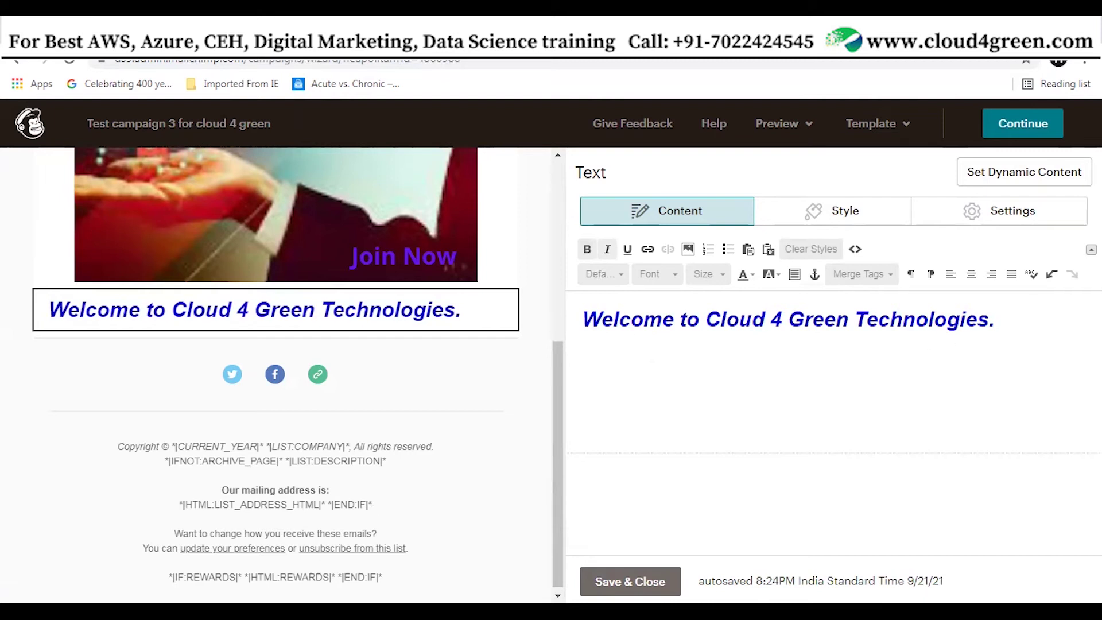
mouse_move(351, 379)
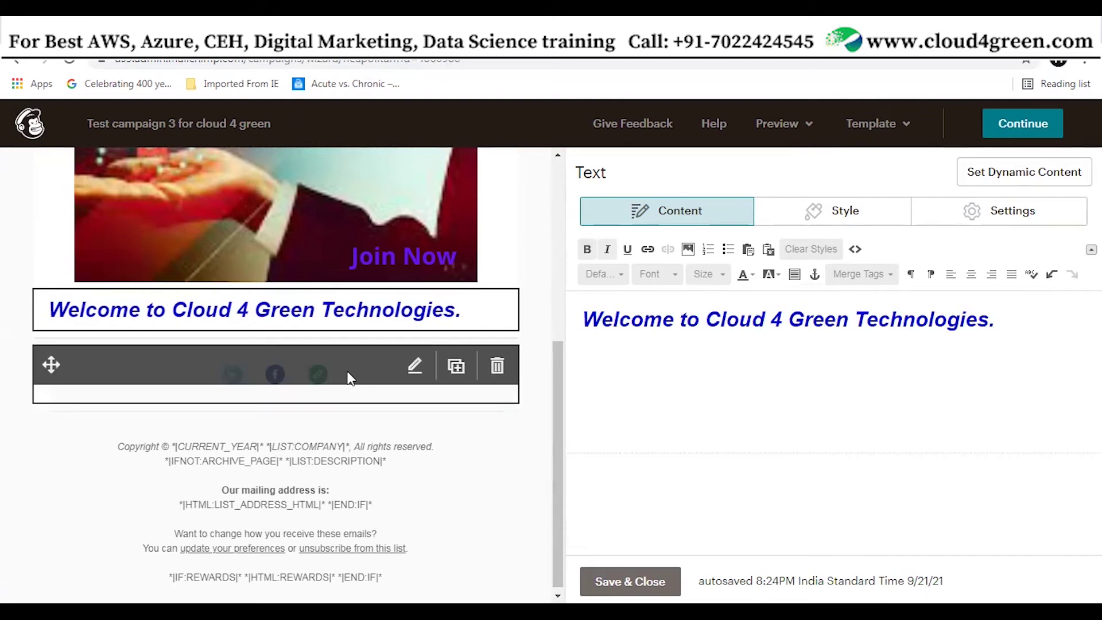
Delete the social icons block from the email
click(414, 368)
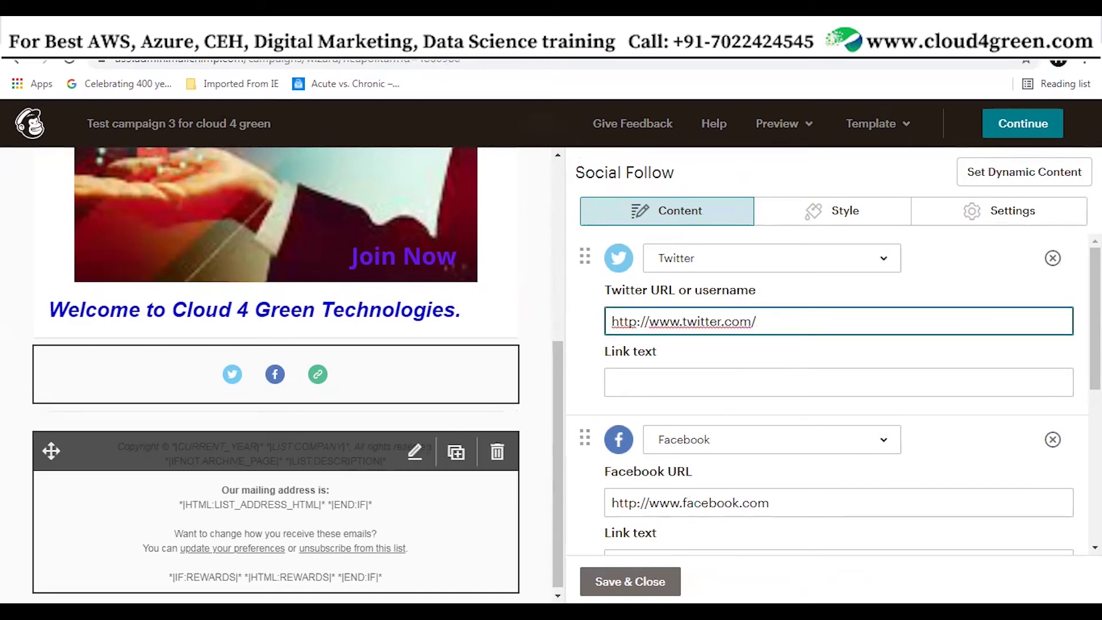
mouse_move(474, 388)
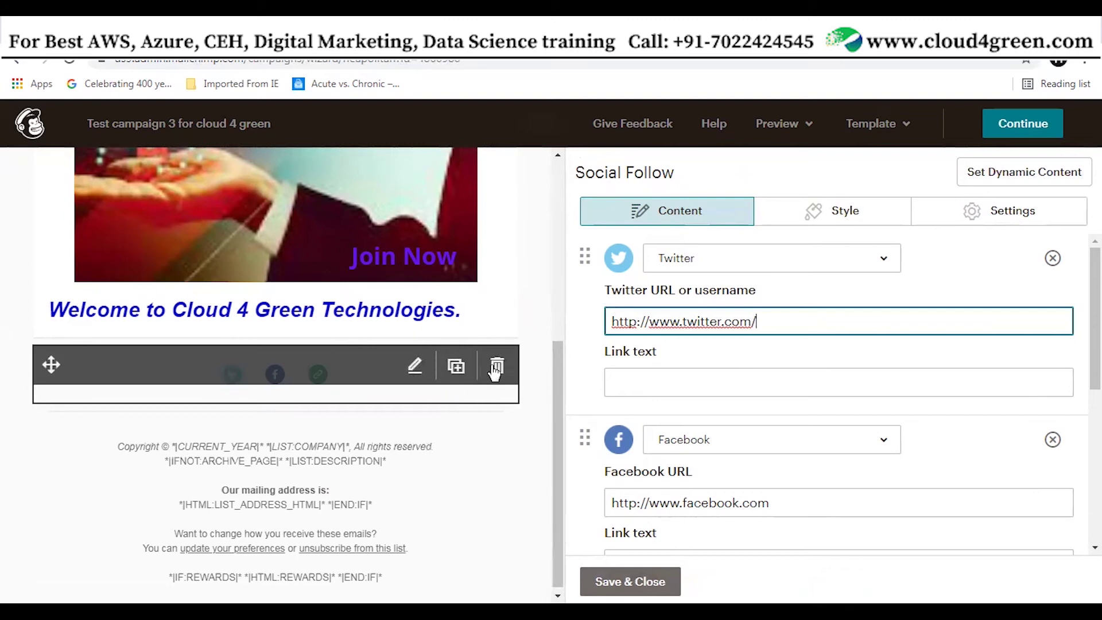
click(498, 372)
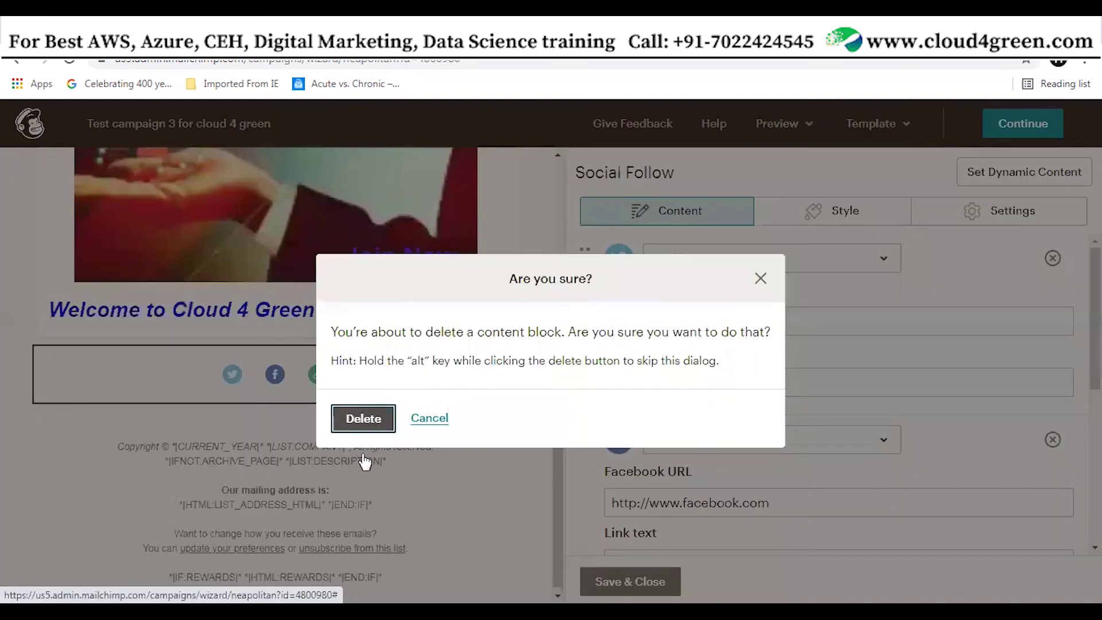
key(Return)
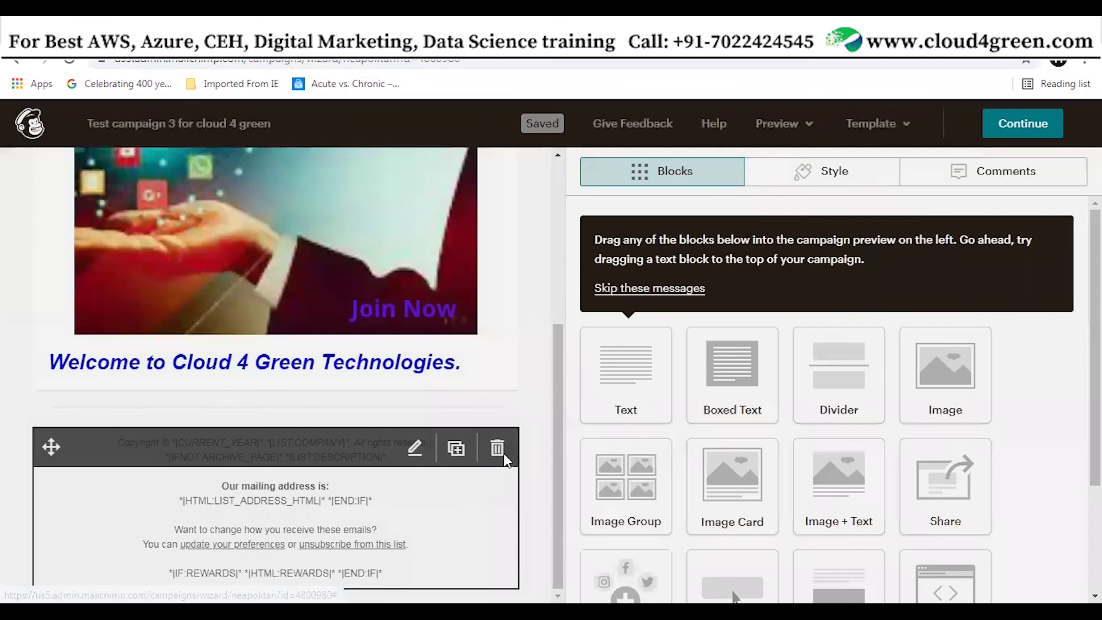
Delete the footer block and narrow the email preview slightly
click(498, 447)
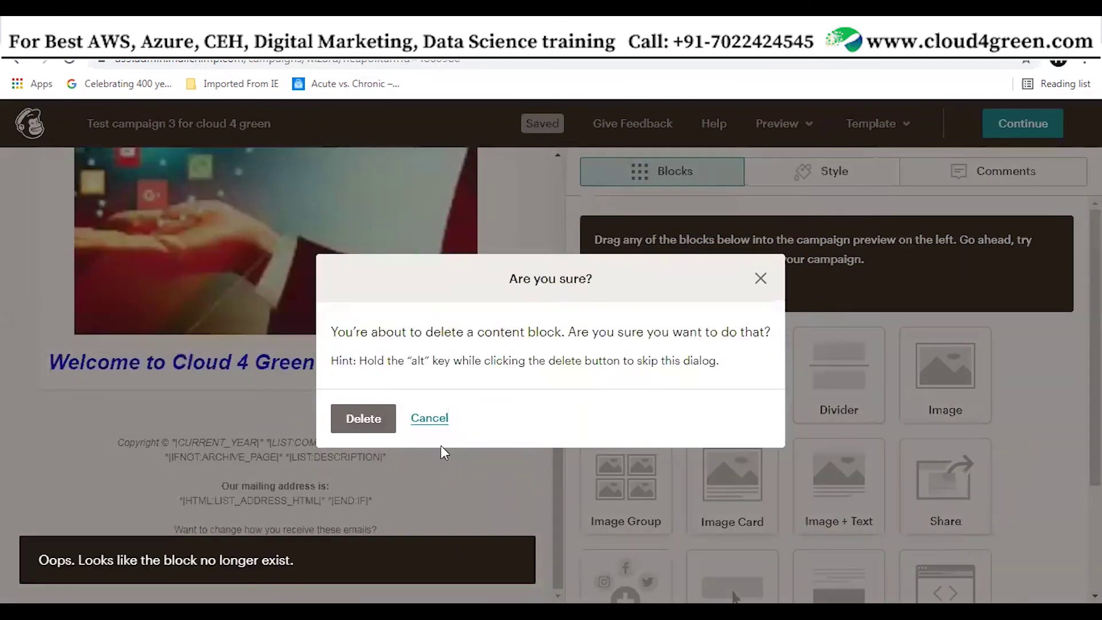
click(363, 418)
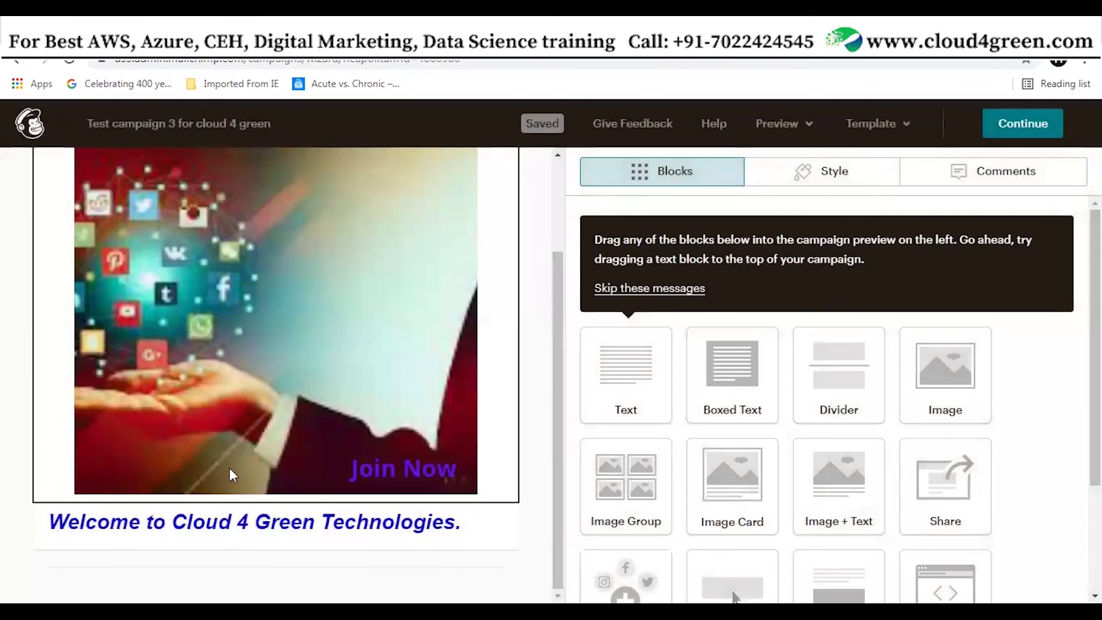
drag(559, 360, 536, 439)
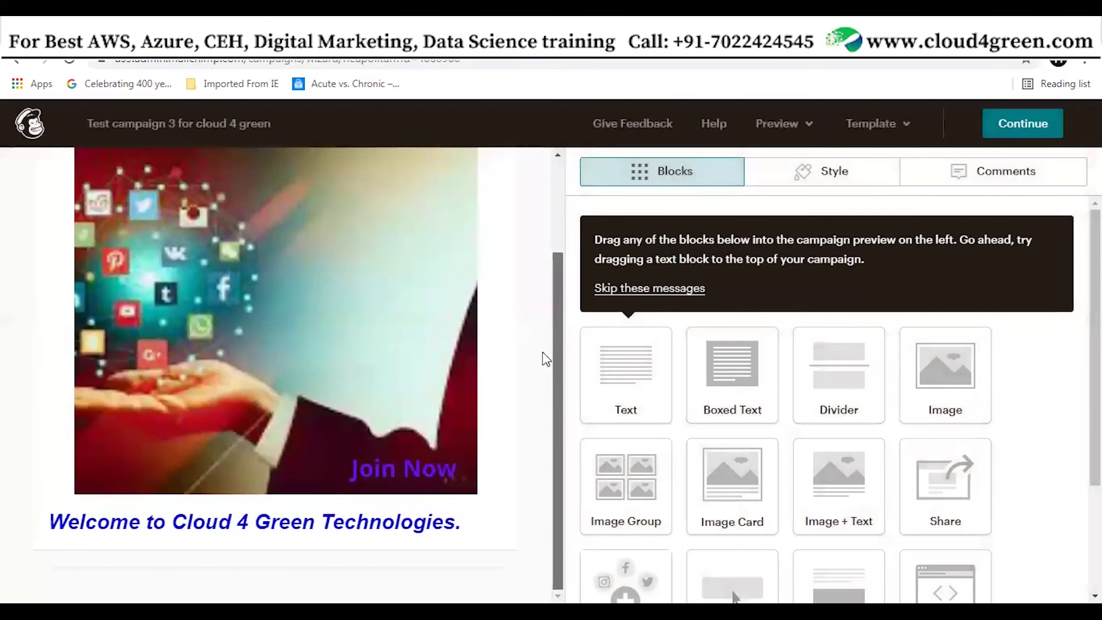
drag(542, 352, 548, 260)
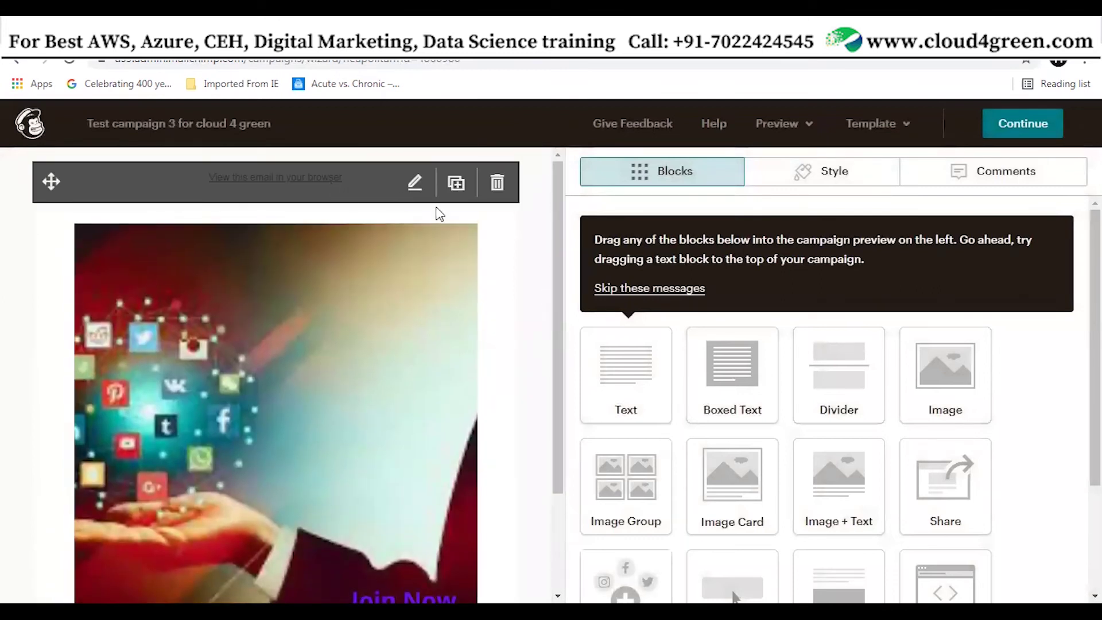
drag(559, 321, 540, 398)
scroll(401, 287, up, 2)
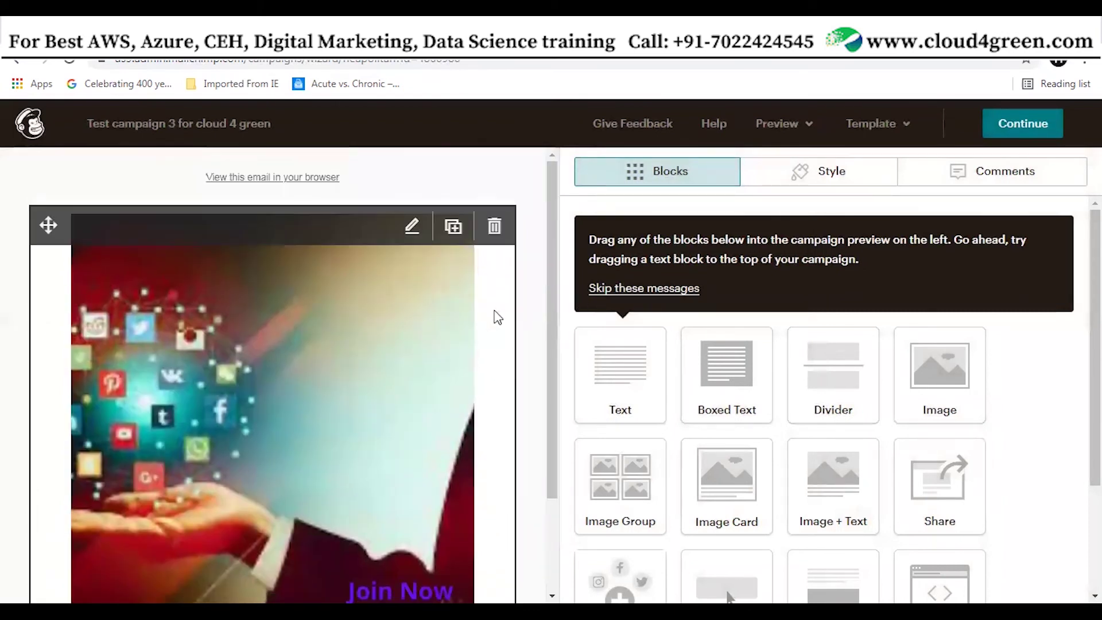
scroll(548, 311, down, 1)
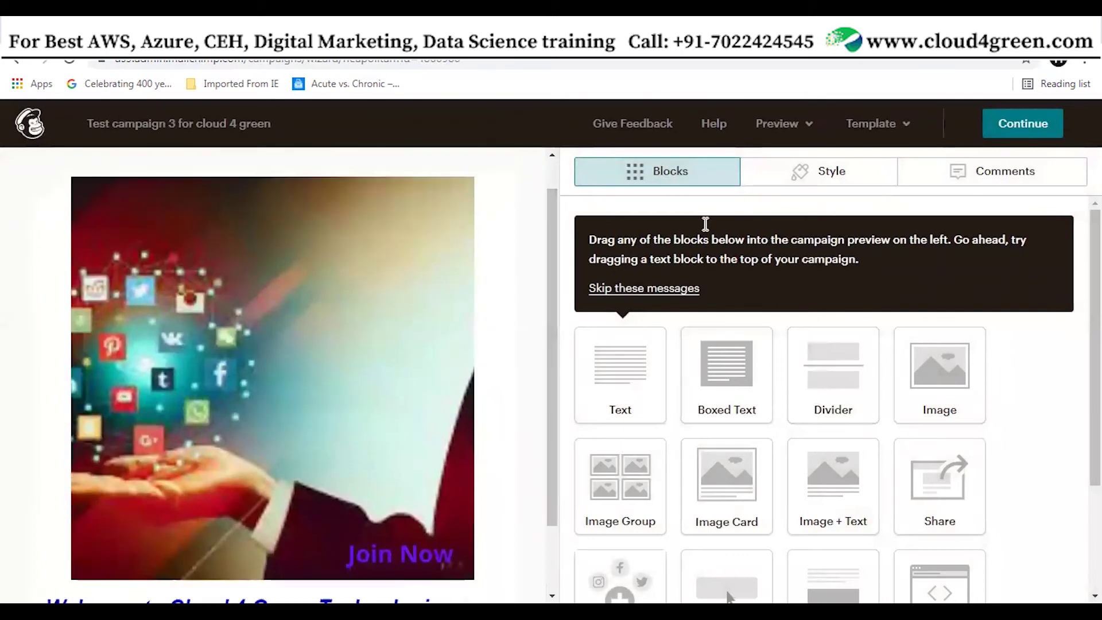
click(808, 129)
click(726, 170)
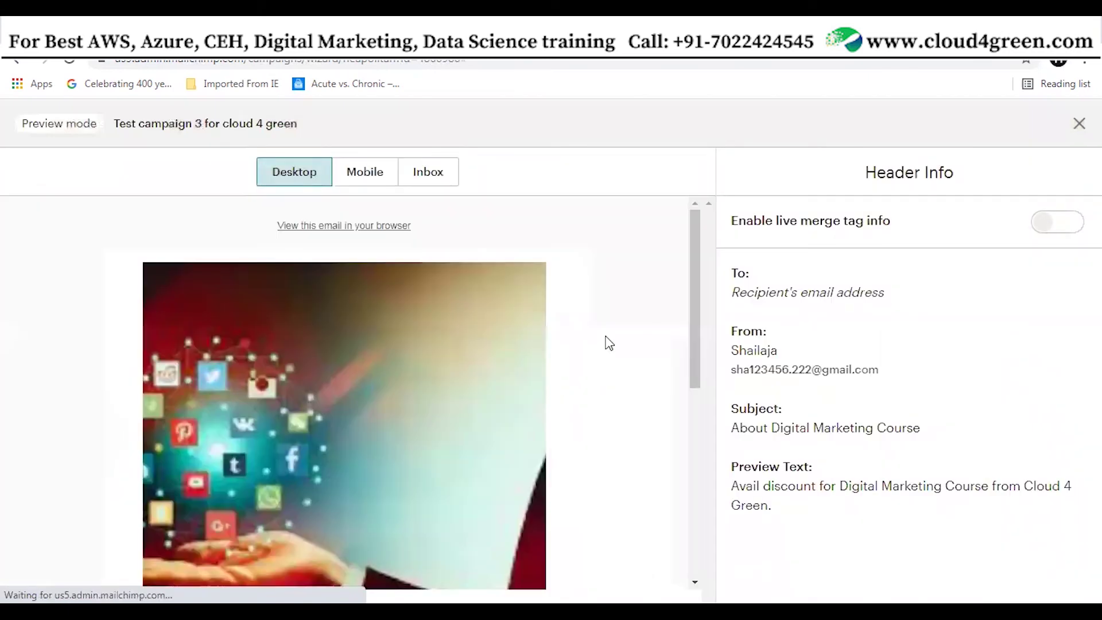
scroll(608, 353, down, 10)
scroll(608, 352, up, 10)
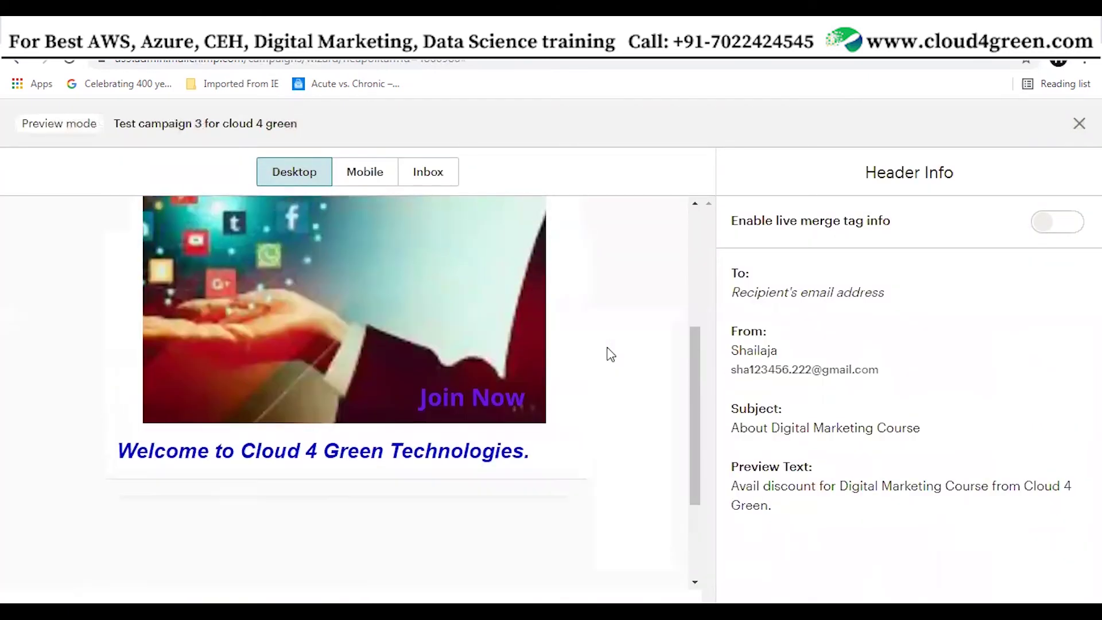
click(362, 182)
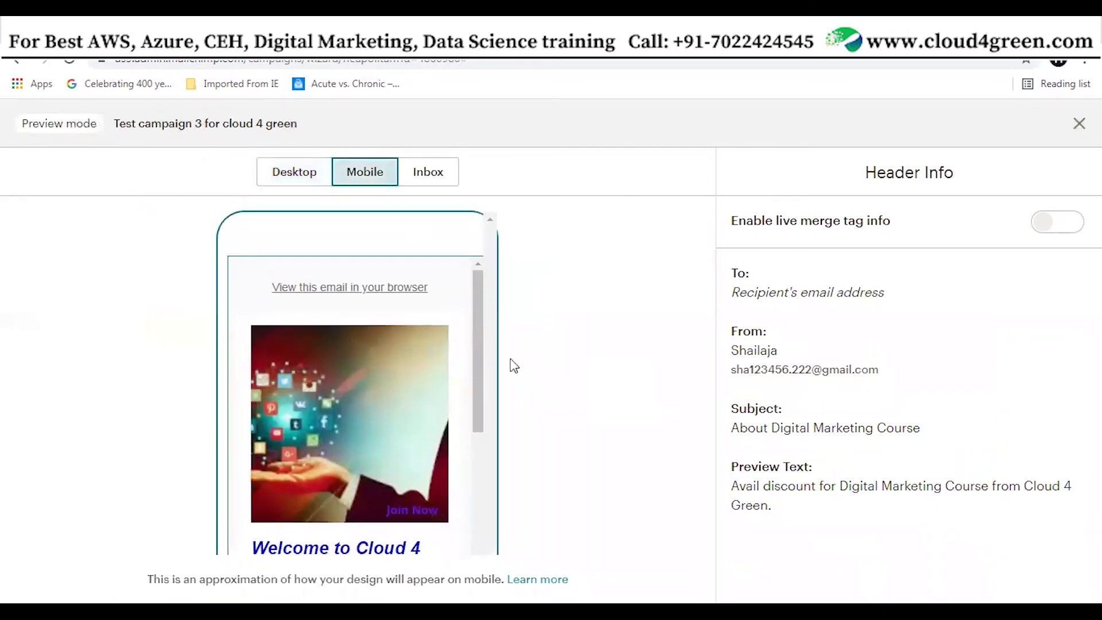
scroll(482, 358, down, 5)
scroll(485, 405, up, 5)
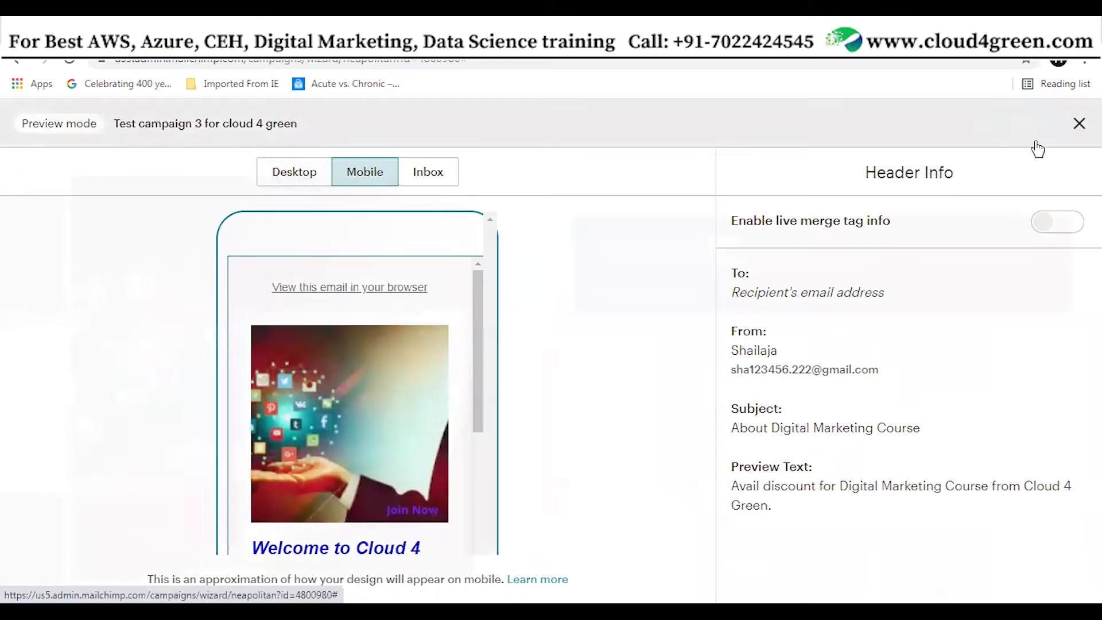
click(1078, 124)
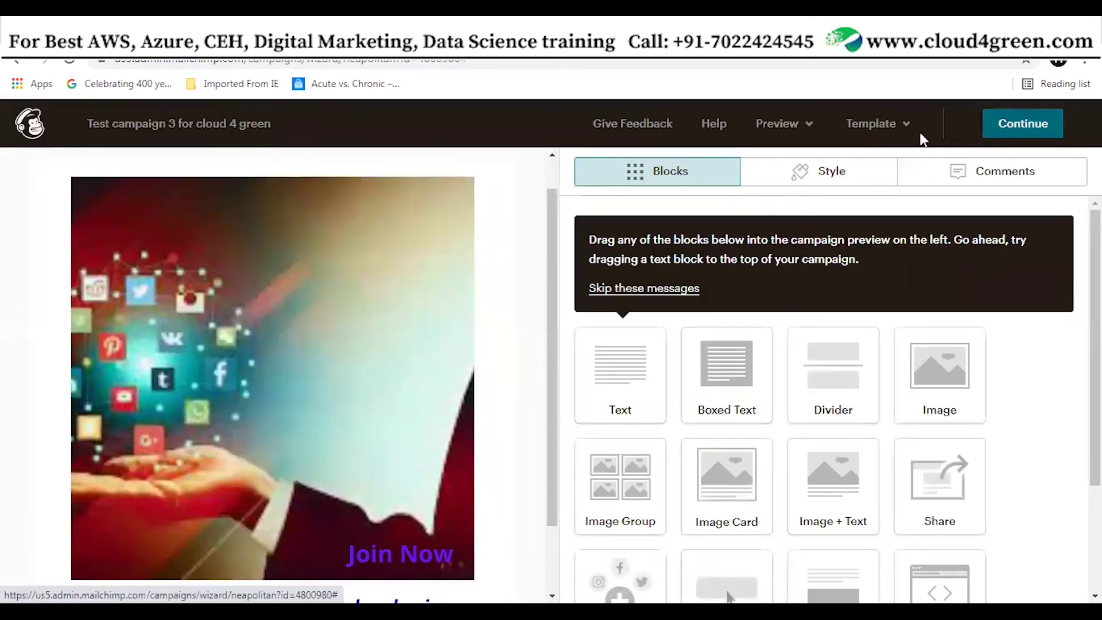
click(808, 128)
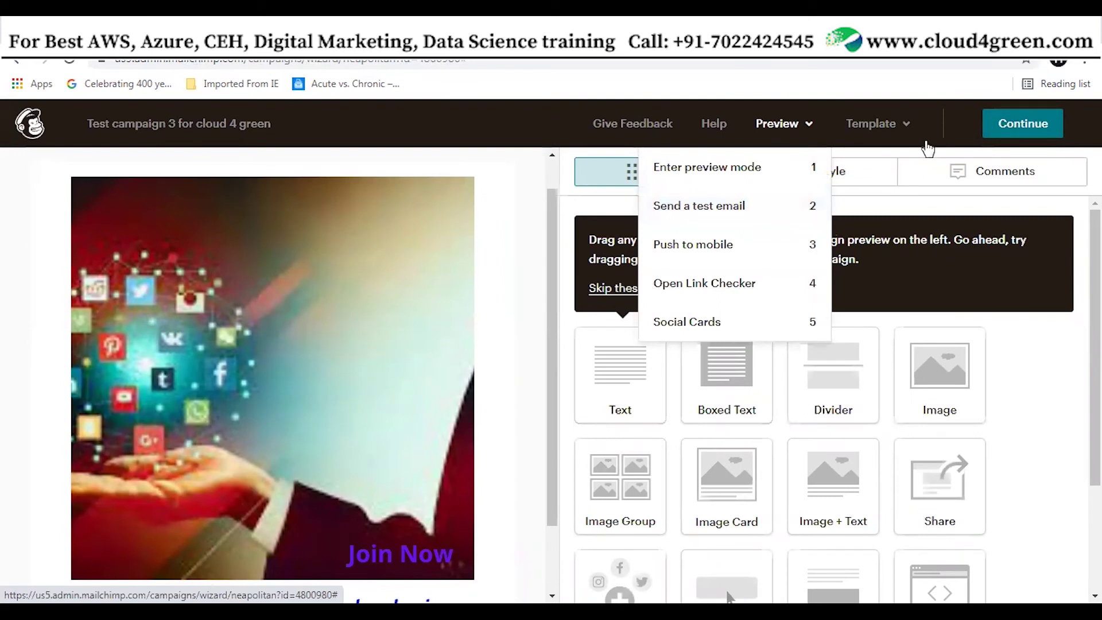
click(1027, 131)
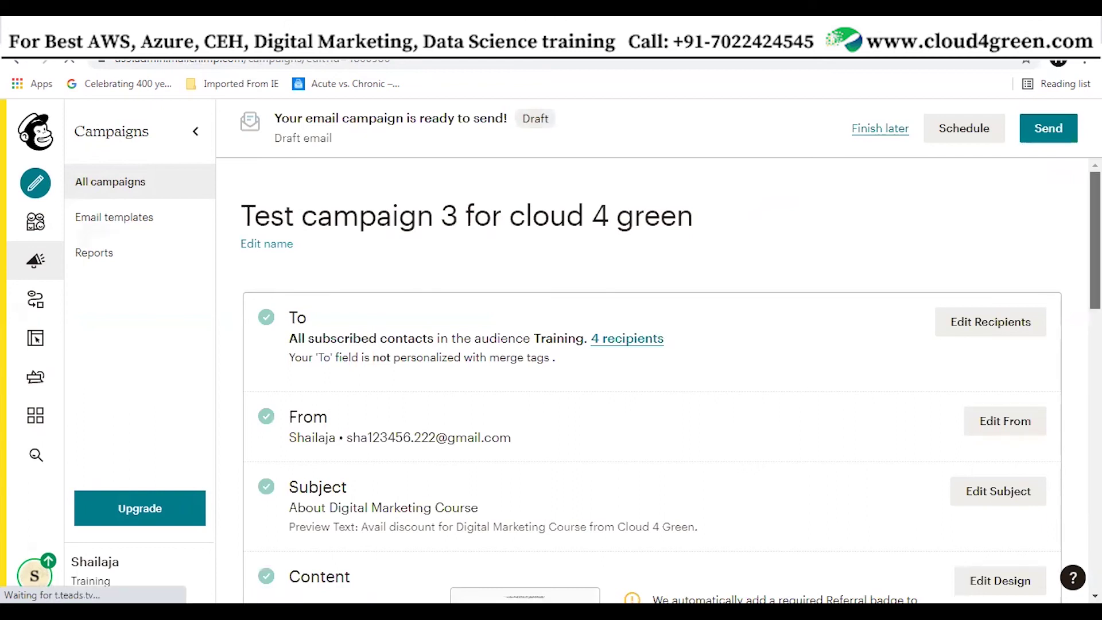
drag(394, 197, 478, 195)
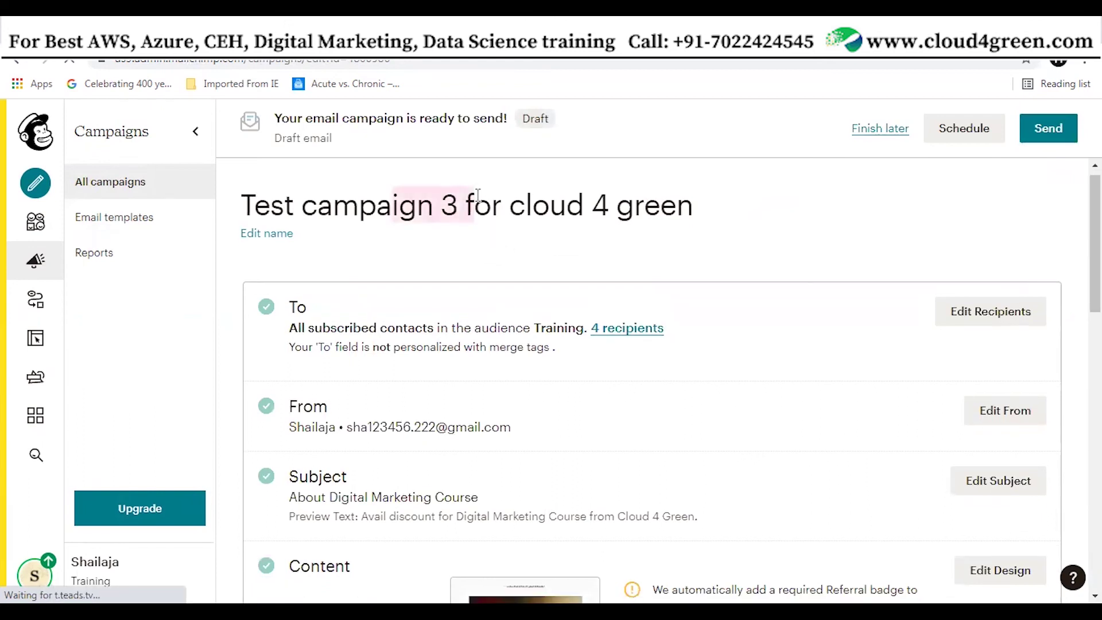
scroll(121, 249, down, 2)
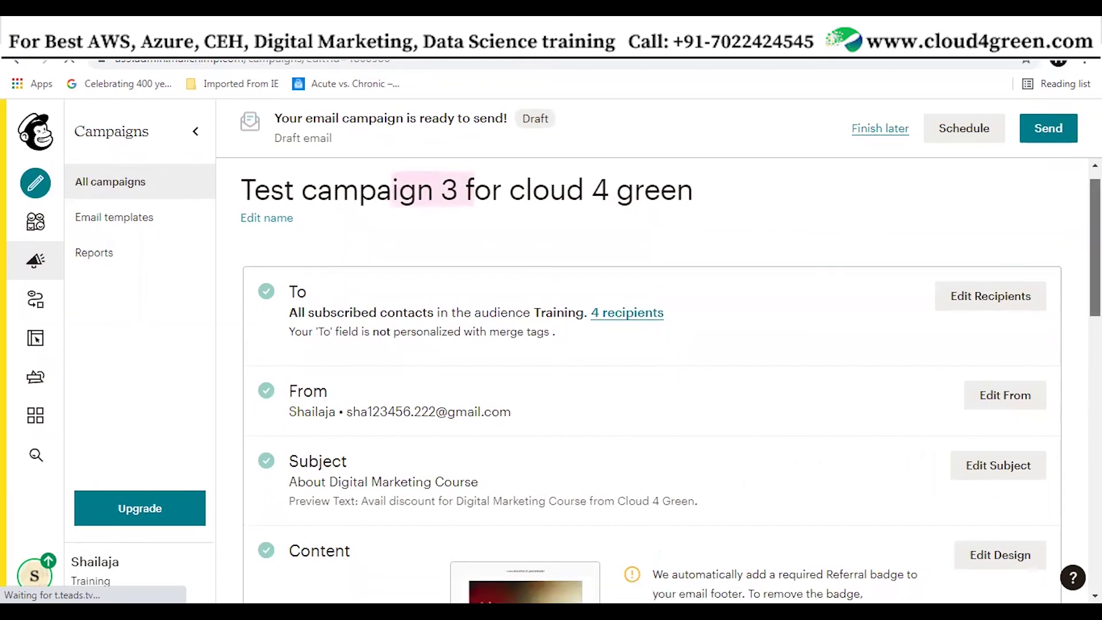
scroll(121, 248, up, 1)
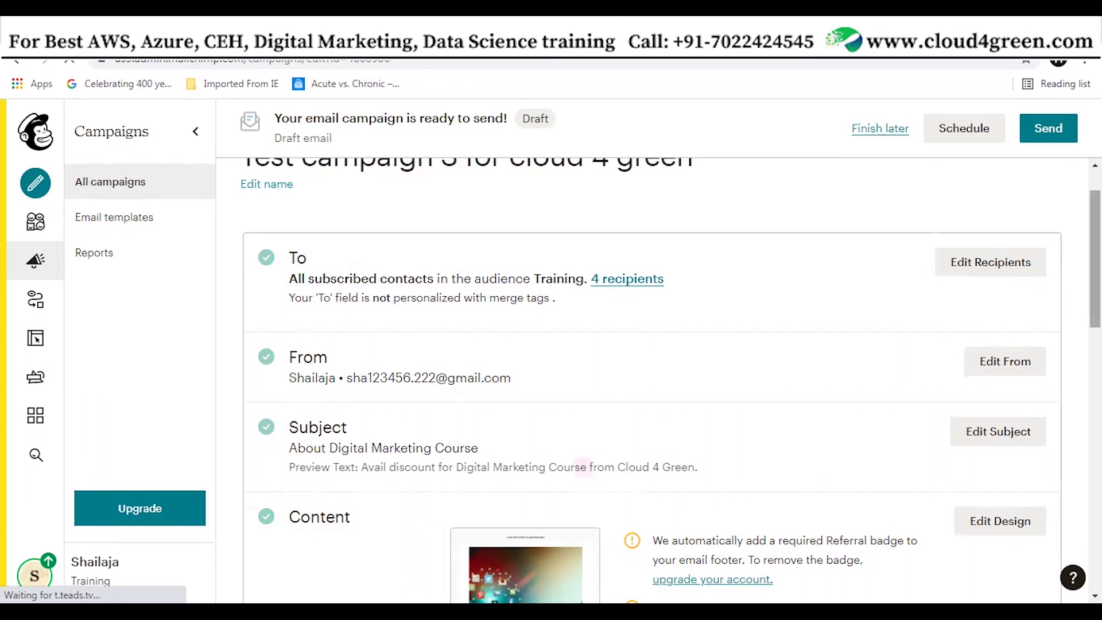
scroll(515, 392, down, 5)
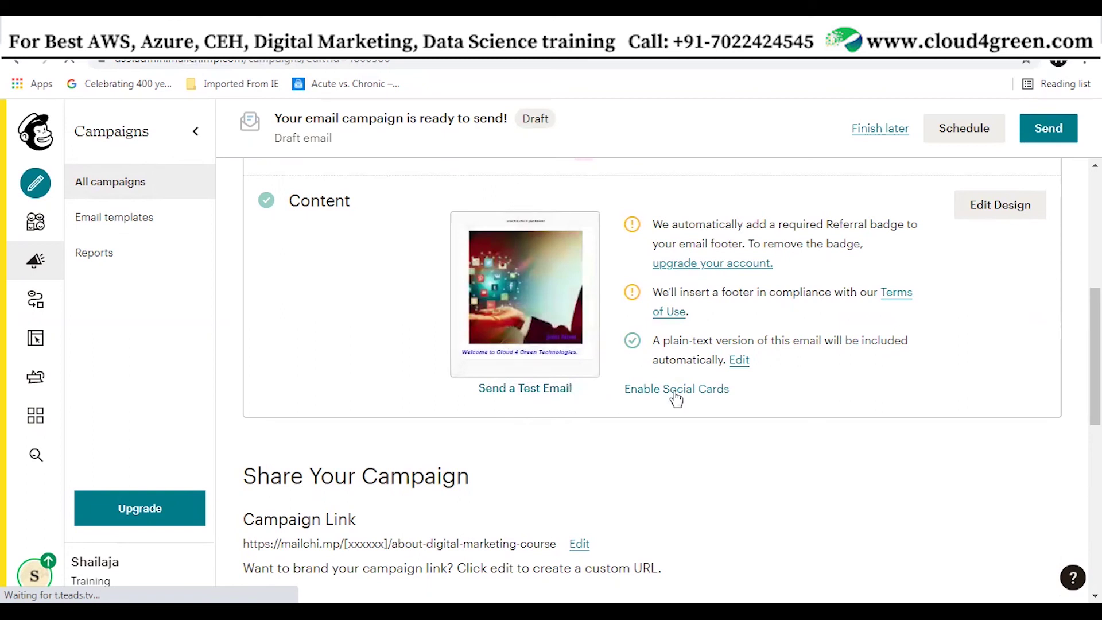
scroll(996, 492, up, 5)
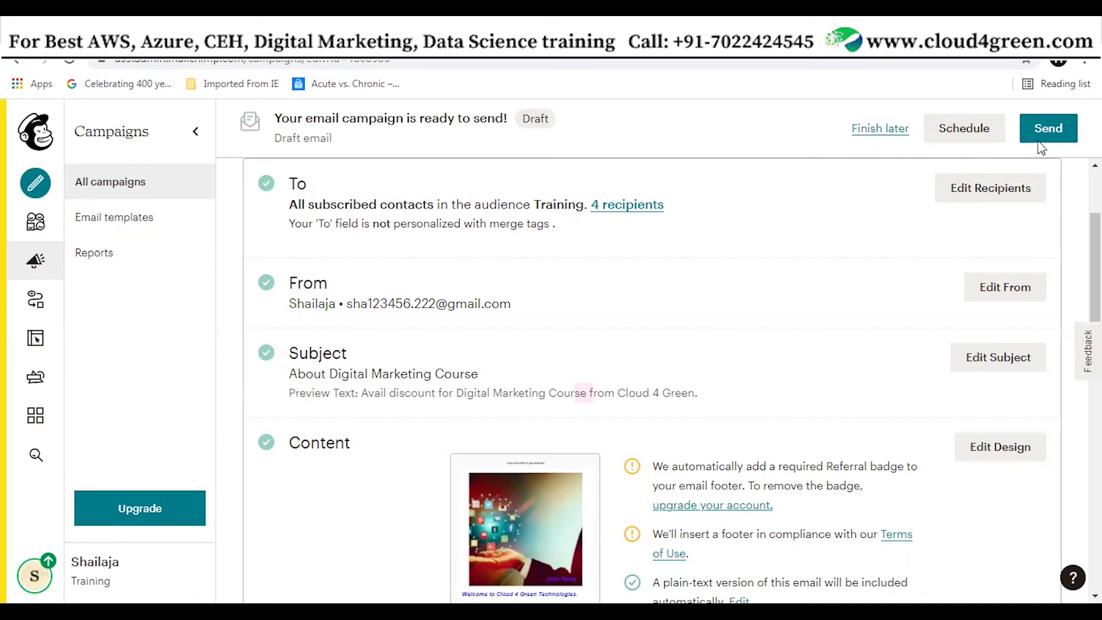
Send 'Test campaign 3 for cloud 4 green' now to the 4 Training subscribers
click(1047, 130)
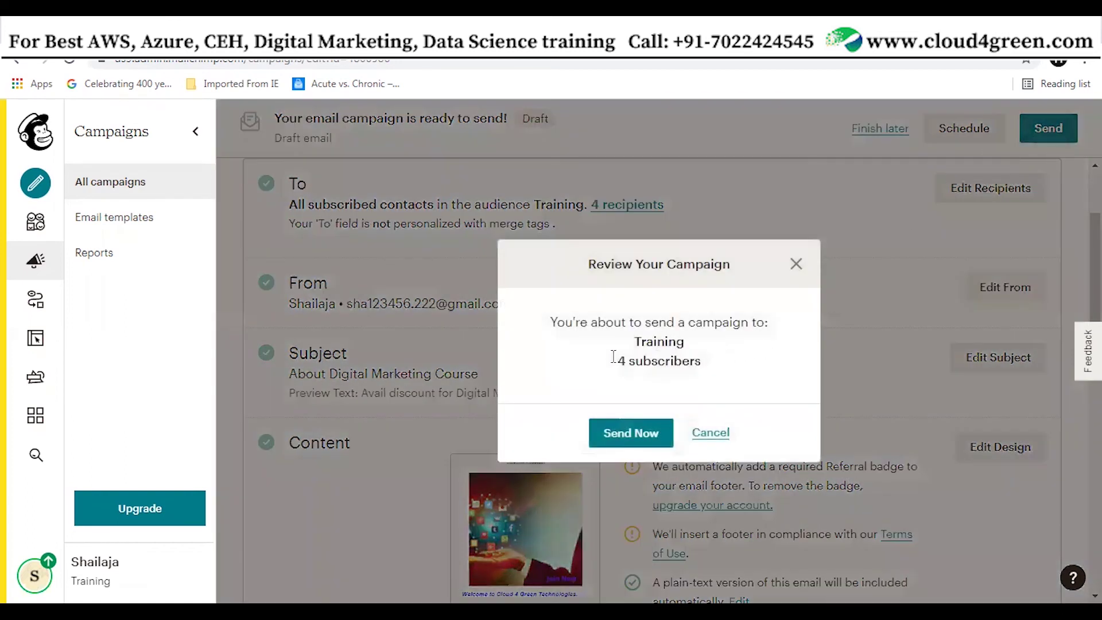
click(642, 439)
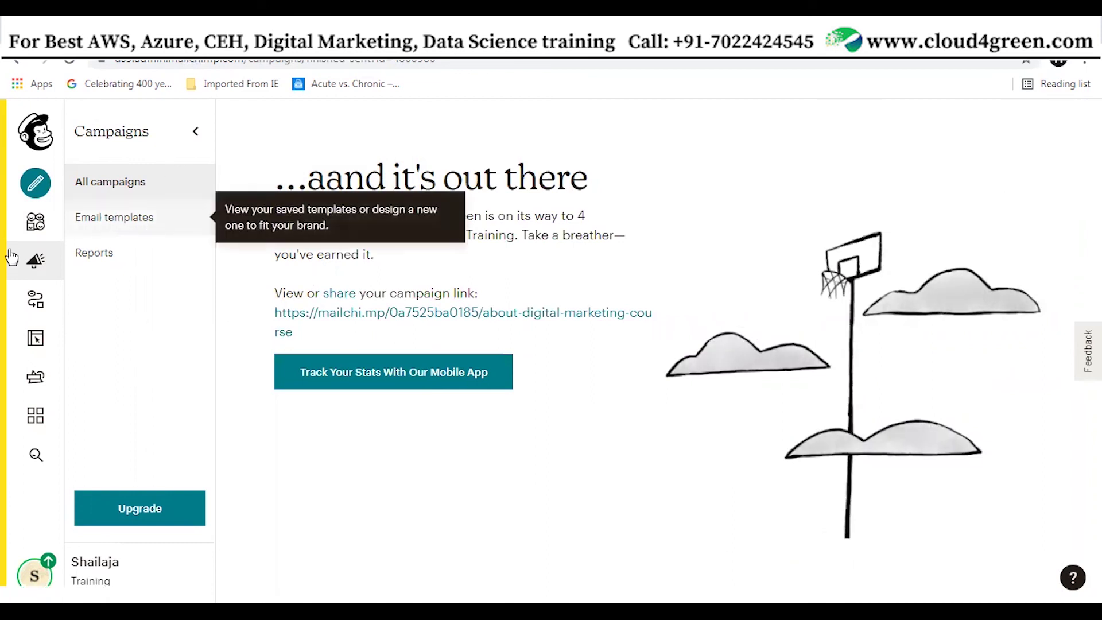
Open the Campaigns list showing Test campaign 3 marked Sent
click(37, 262)
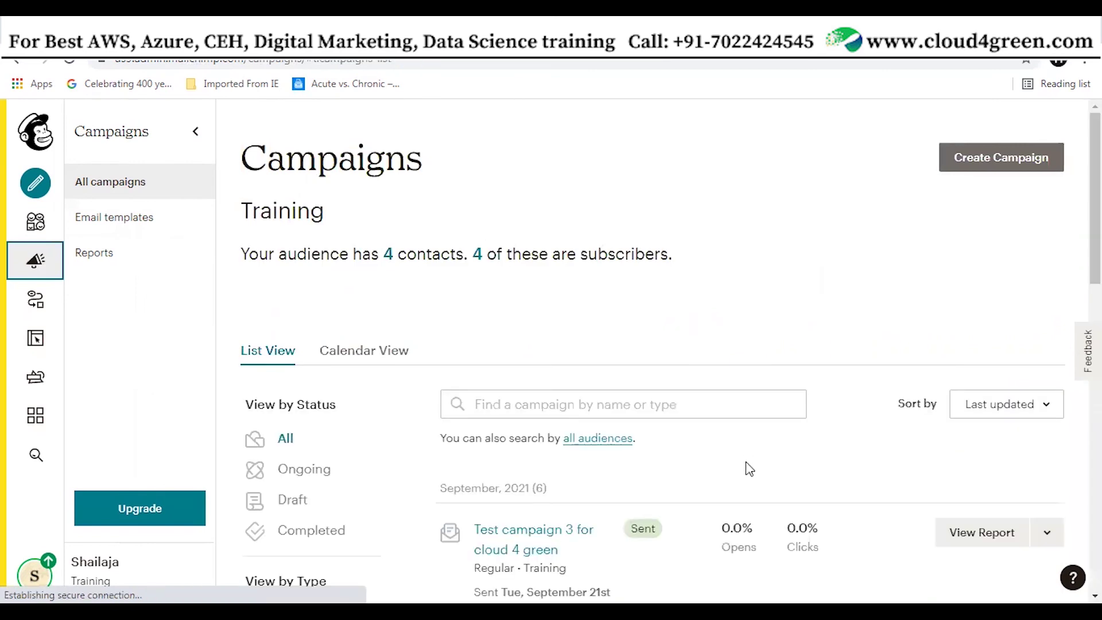
scroll(749, 468, down, 3)
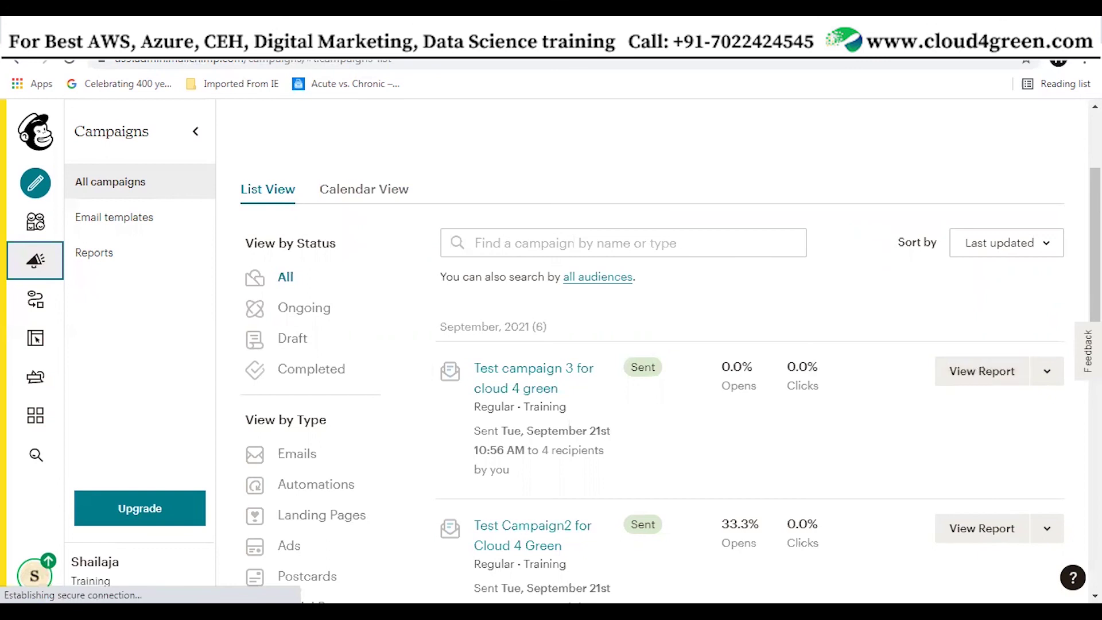
In Gmail, open 'About Digital Marketing Course', mark it Looks safe, and view it in the browser
click(516, 37)
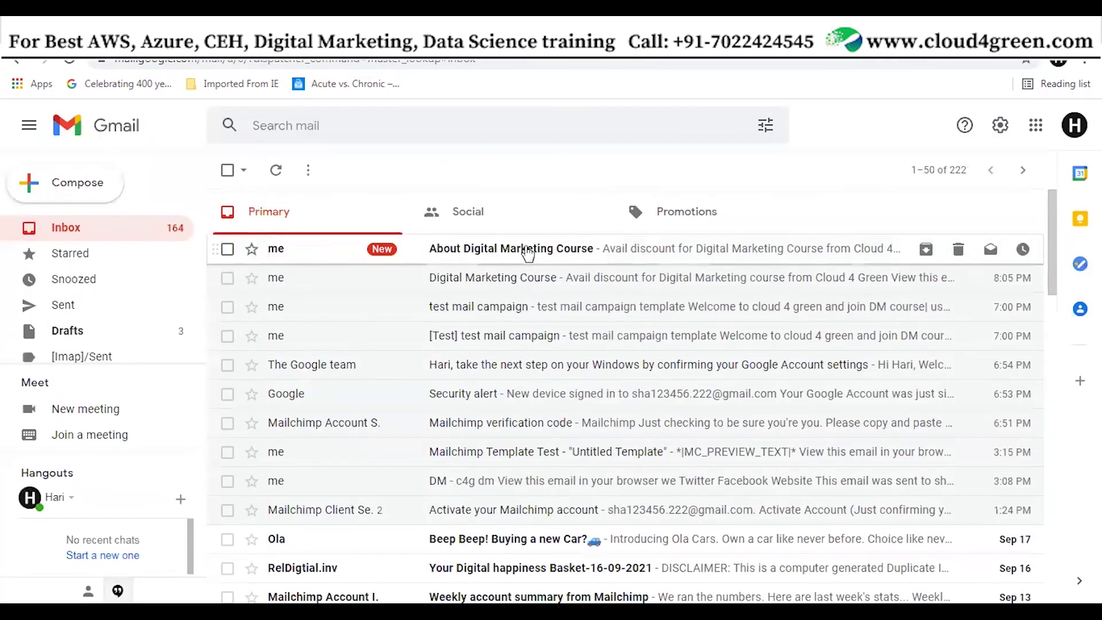
click(528, 251)
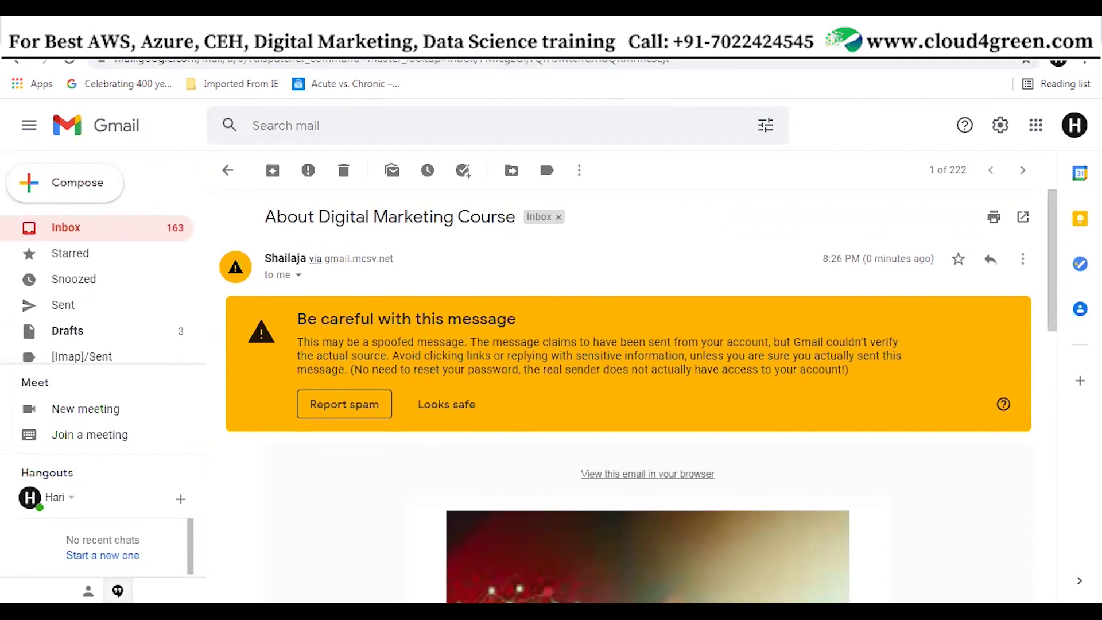
click(469, 407)
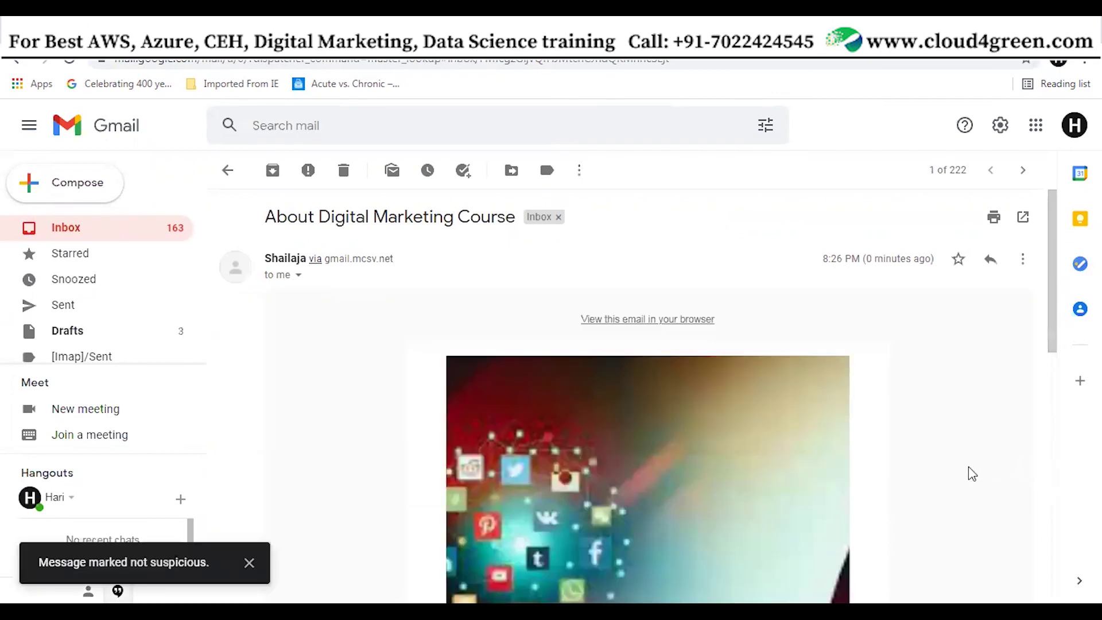
scroll(1018, 463, down, 10)
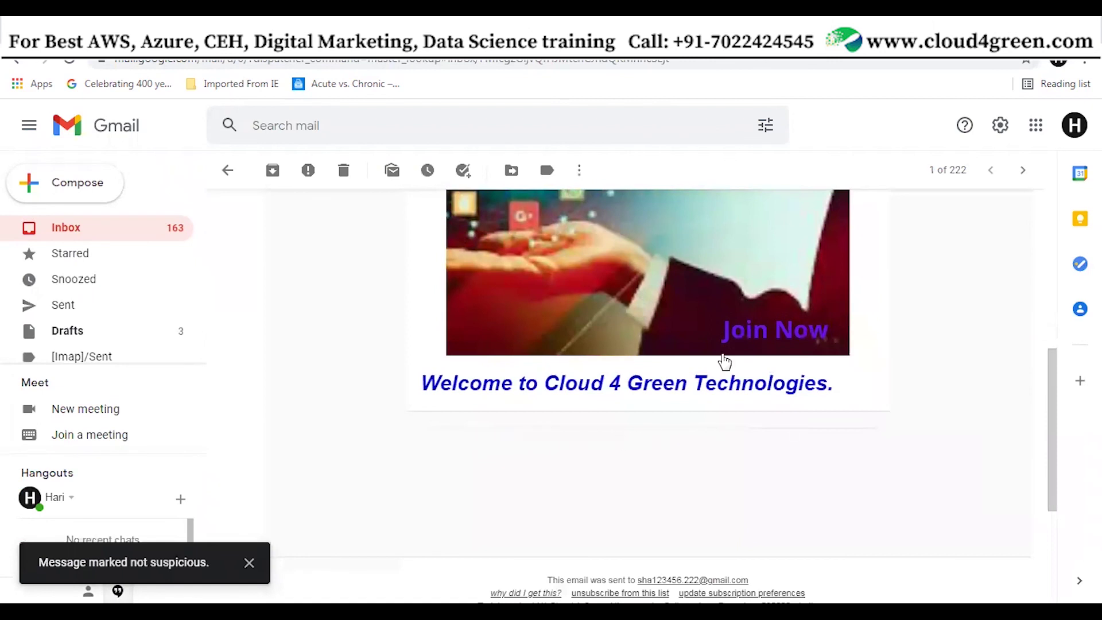
scroll(935, 361, up, 10)
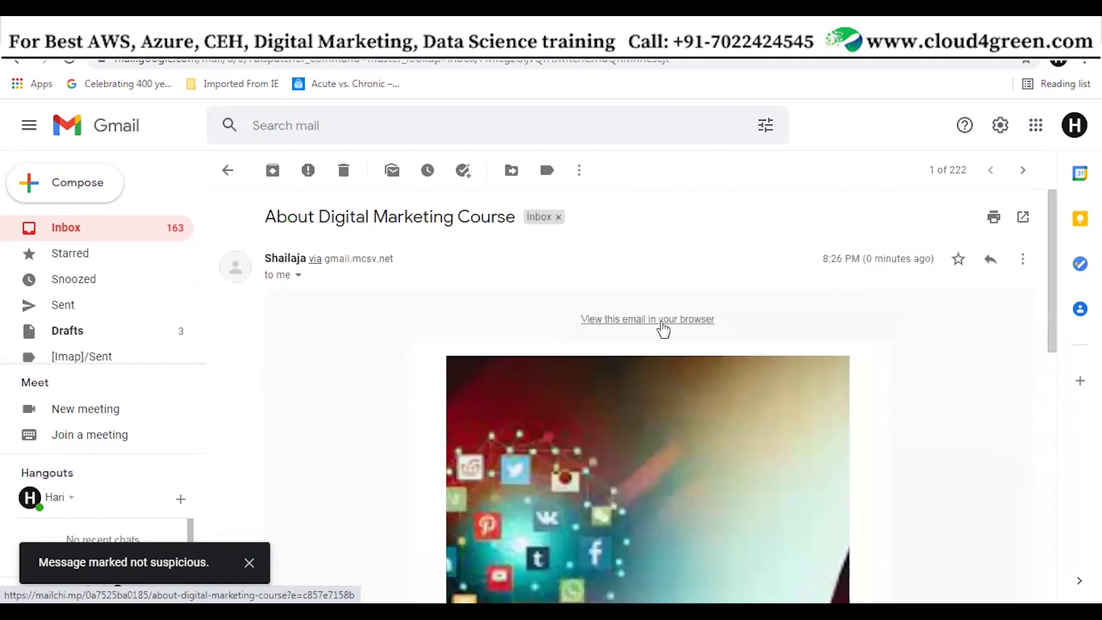
click(663, 322)
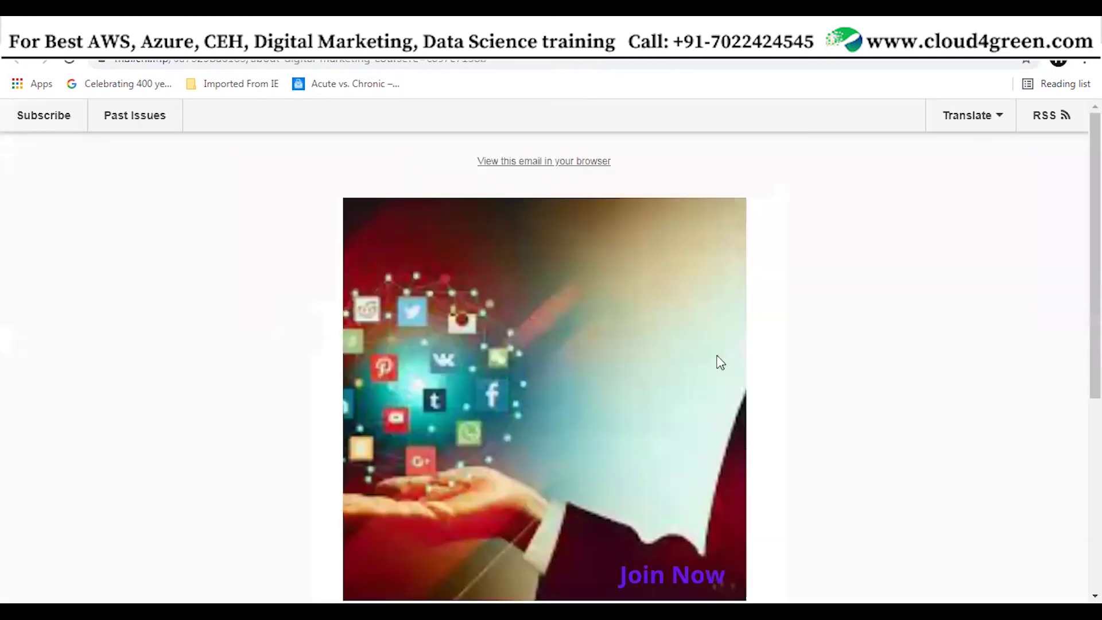
Skim the email's web version, close its tab, and return to the Mailchimp campaigns tab
scroll(754, 377, down, 6)
scroll(815, 395, up, 6)
key(ctrl+w)
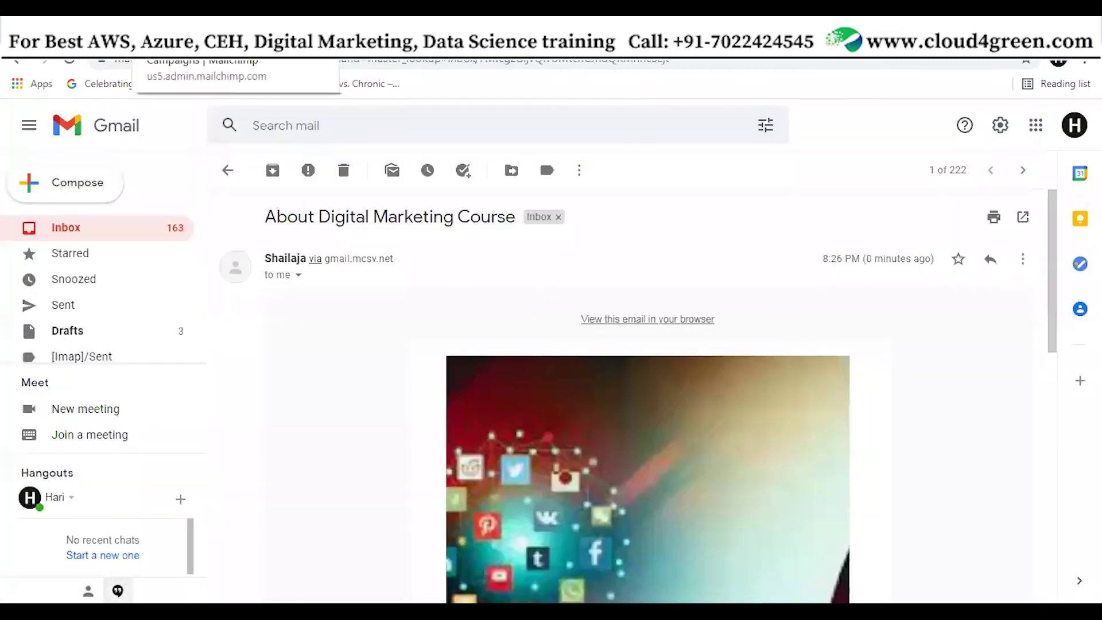
click(201, 43)
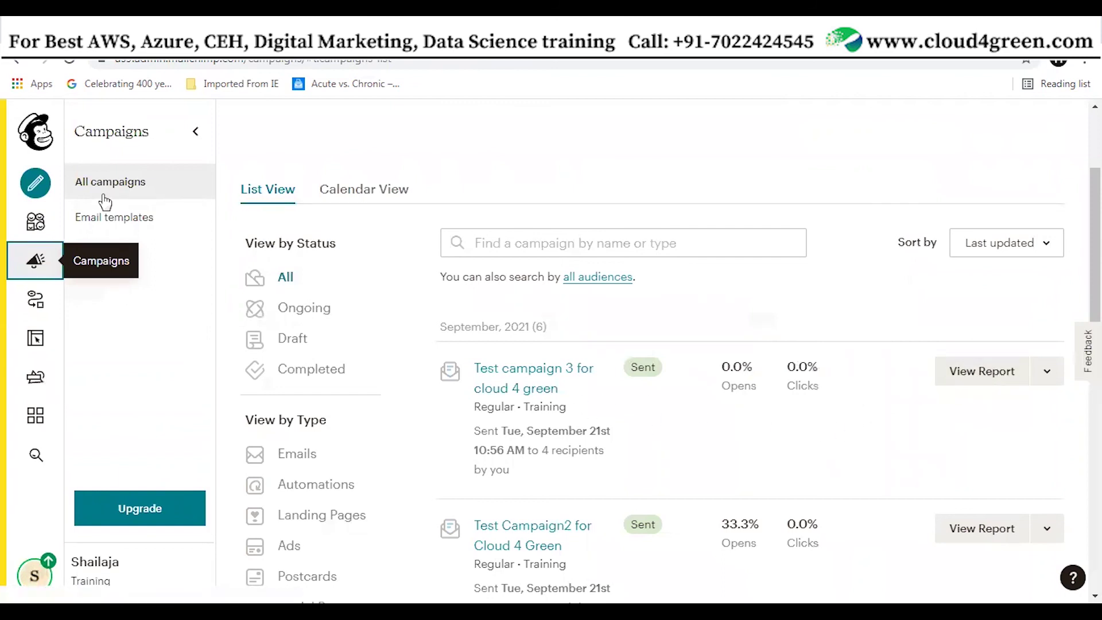
Open Reports from All campaigns to see Test campaign 3's 1 open and 0 clicks
click(119, 187)
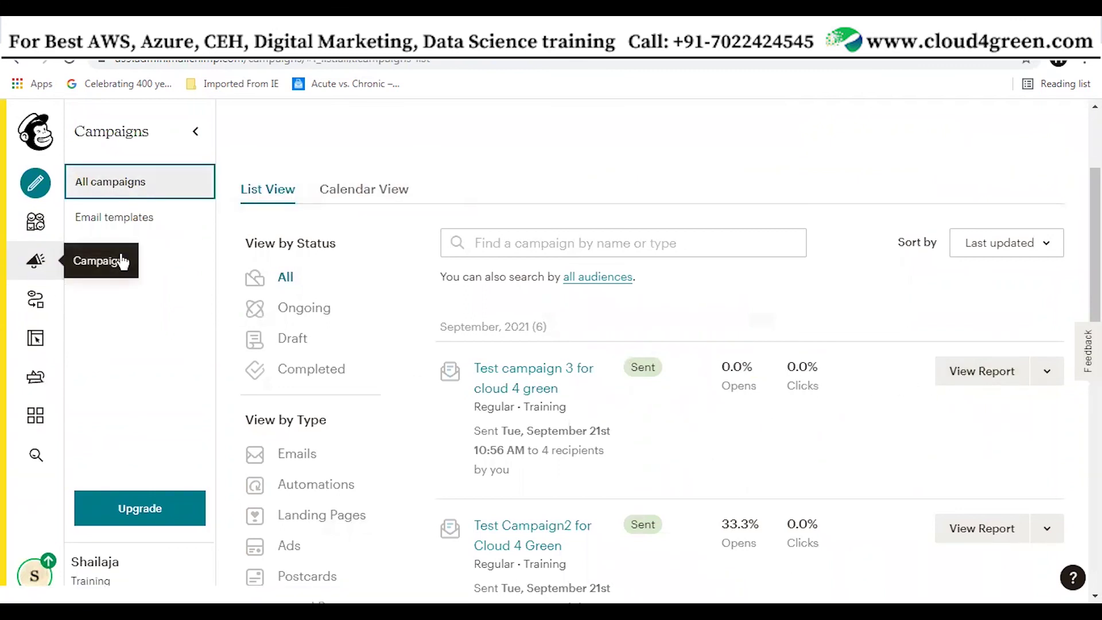
click(95, 253)
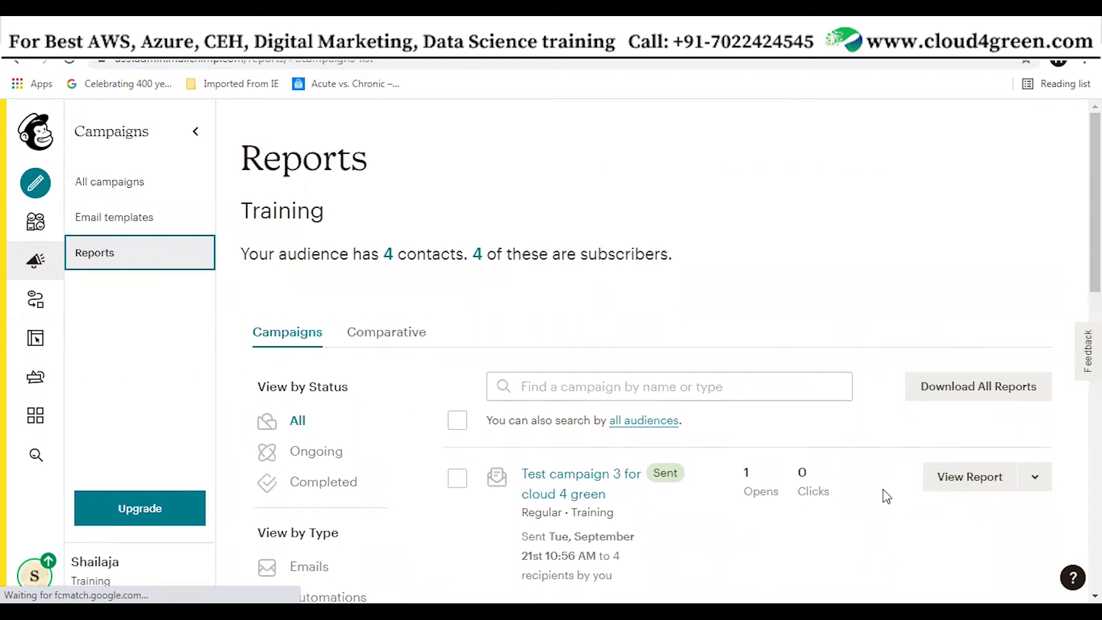
Open Test campaign 3's report and review its 25.0% open rate and 4 deliveries
click(959, 480)
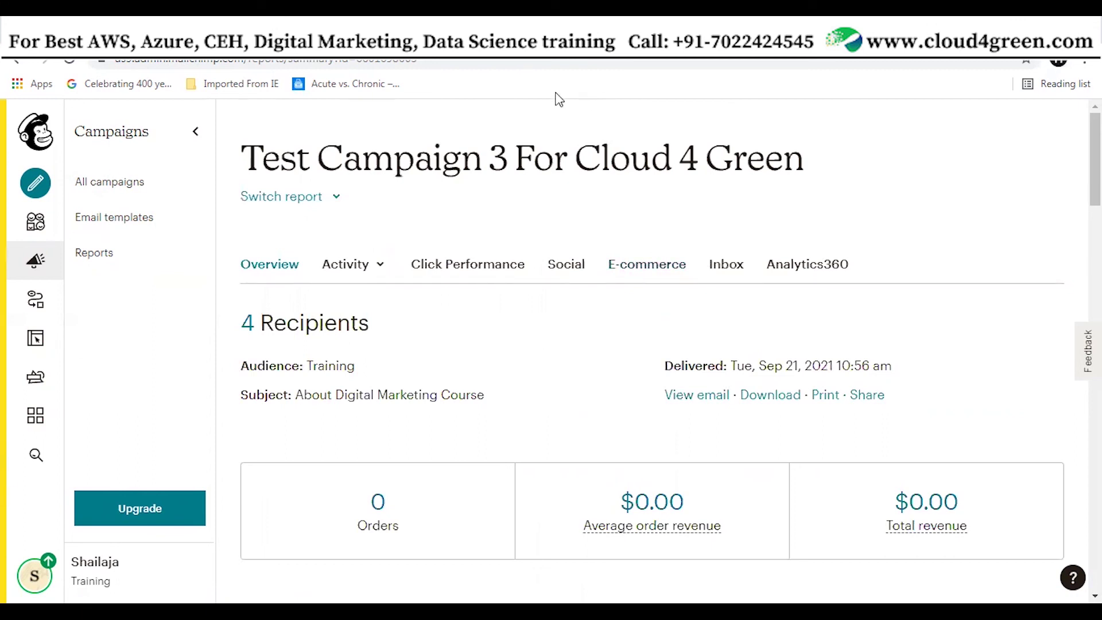
scroll(817, 422, down, 8)
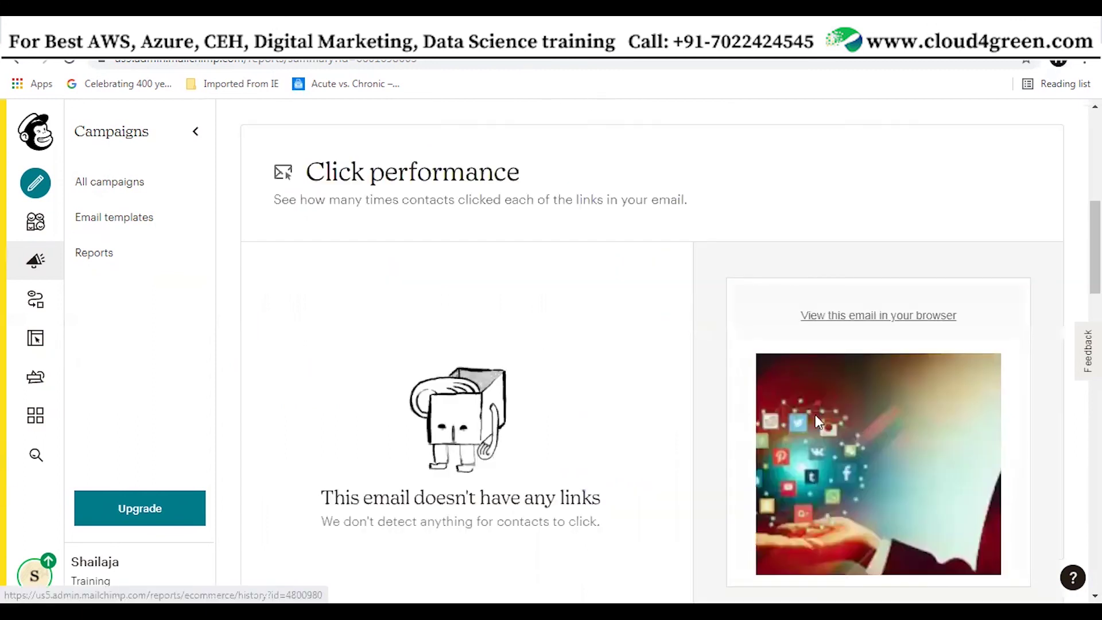
scroll(956, 512, down, 8)
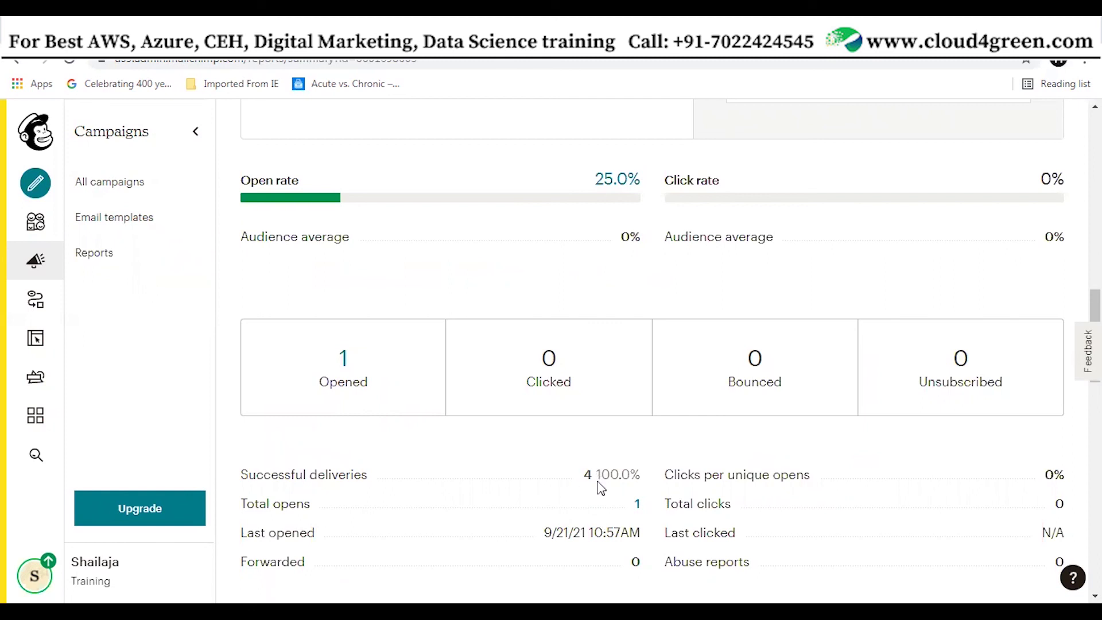
scroll(631, 408, up, 5)
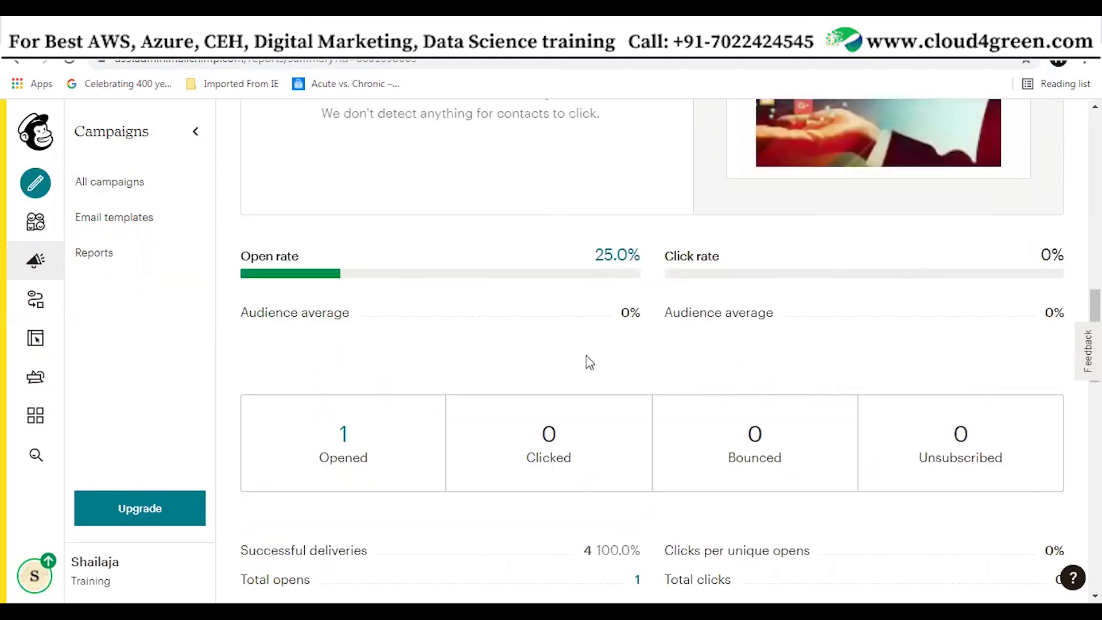
scroll(578, 468, down, 3)
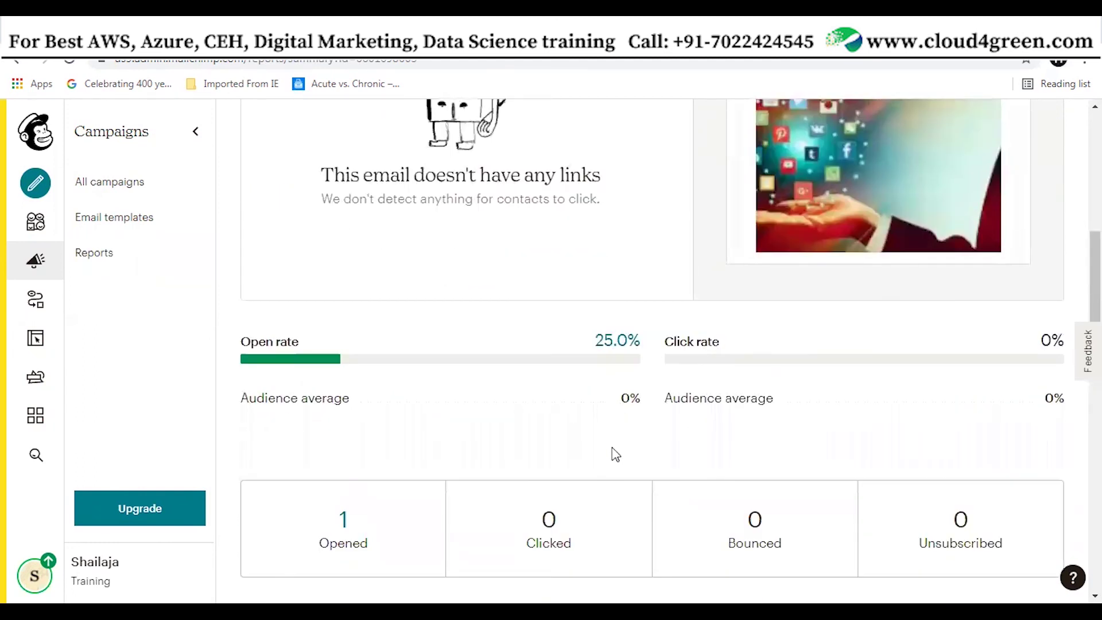
scroll(612, 452, down, 3)
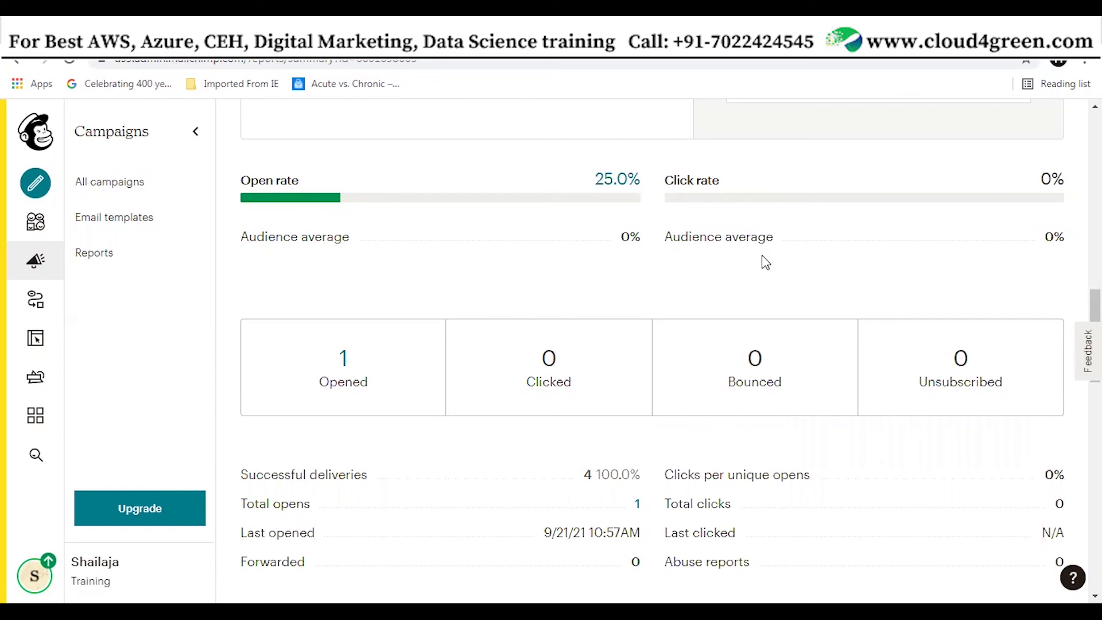
scroll(769, 256, up, 4)
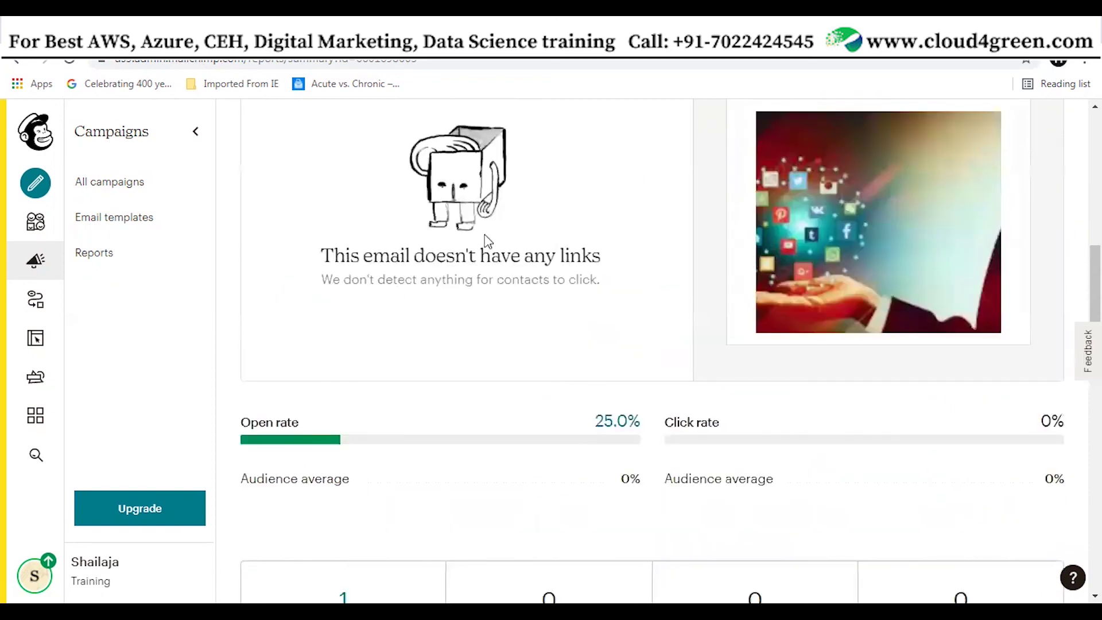
scroll(541, 301, up, 4)
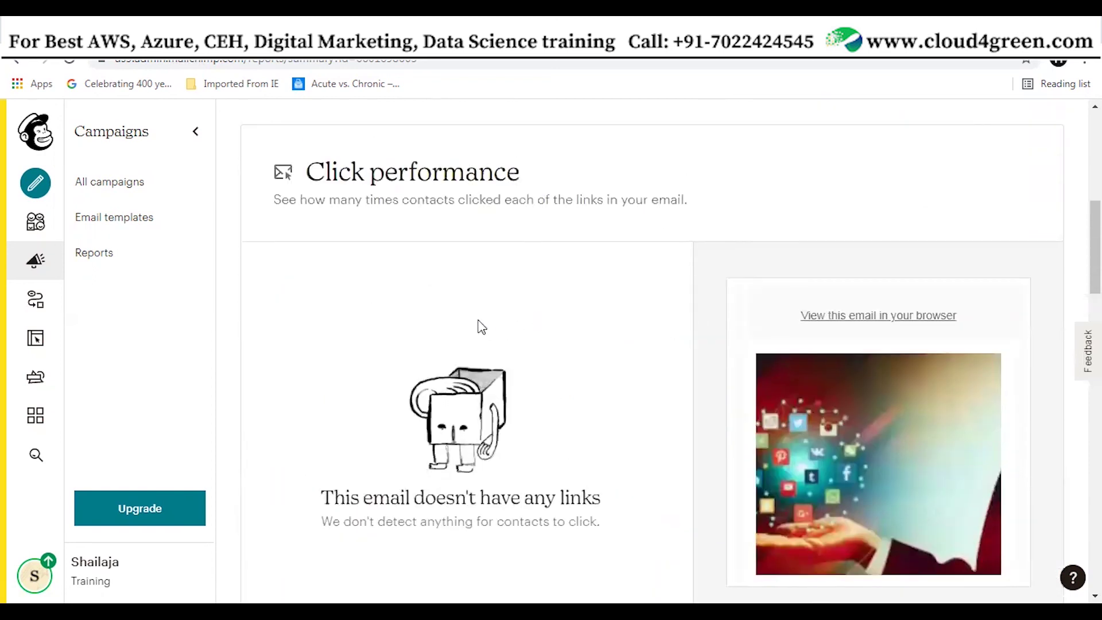
scroll(608, 338, up, 5)
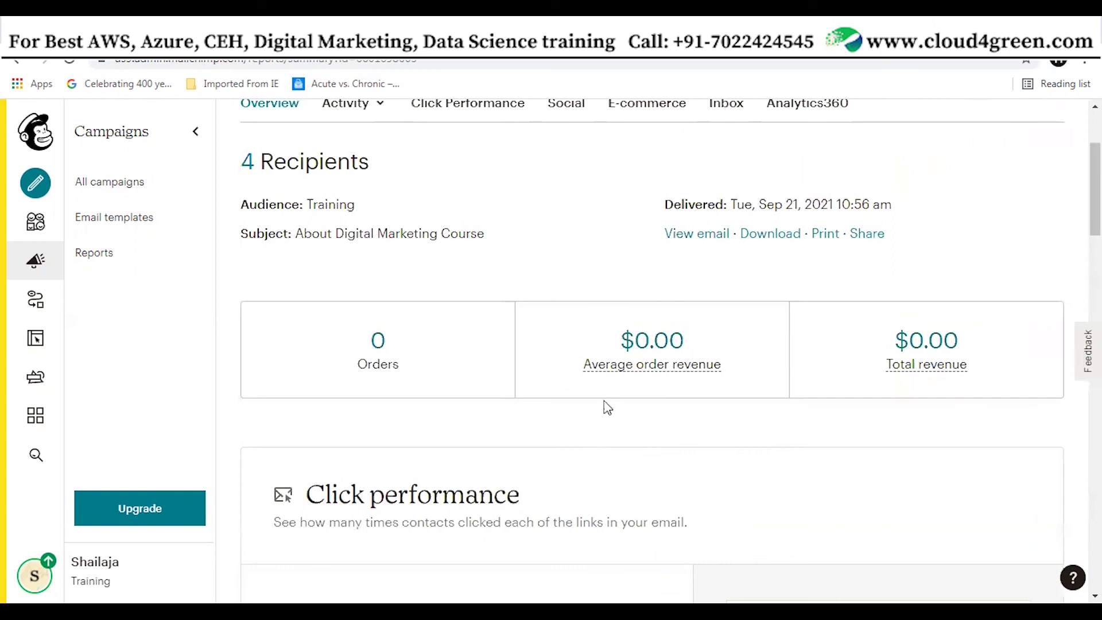